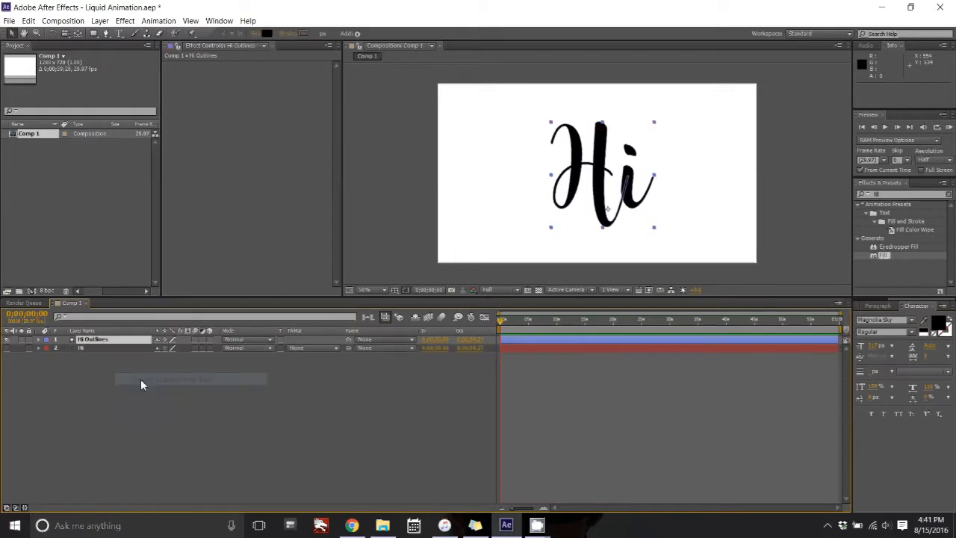
Expand the contents of the Hi Outlines layer to expose its H and i groups and select the i group.
scroll(600, 129, up, 4)
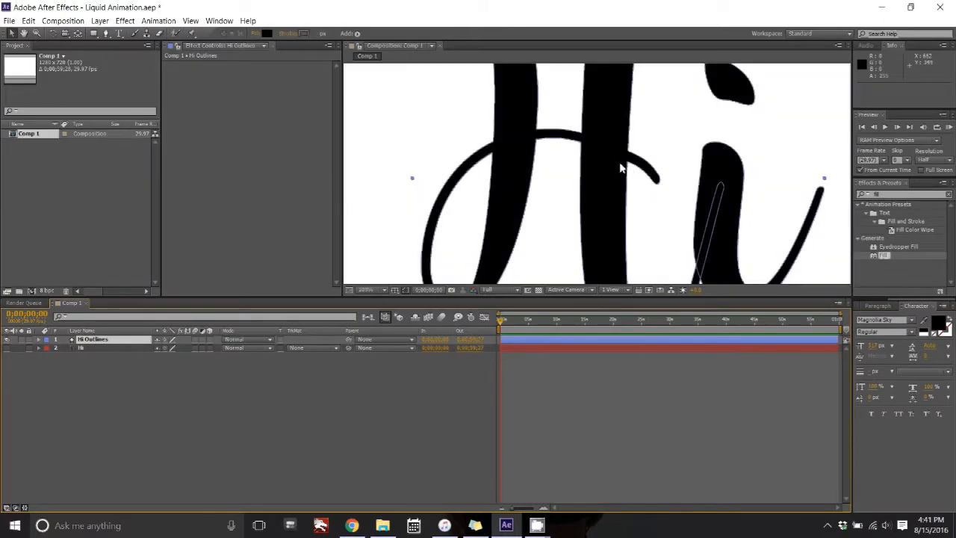
scroll(618, 161, down, 2)
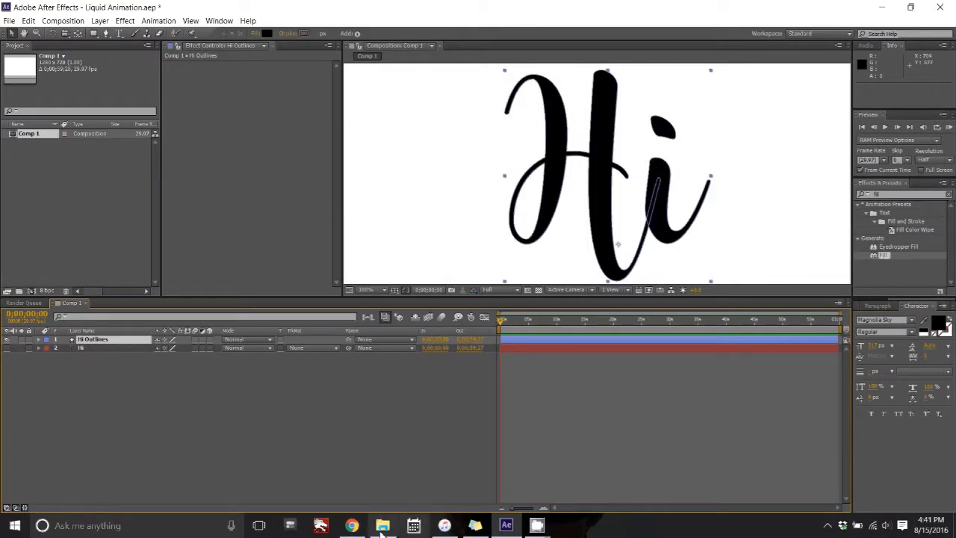
click(39, 339)
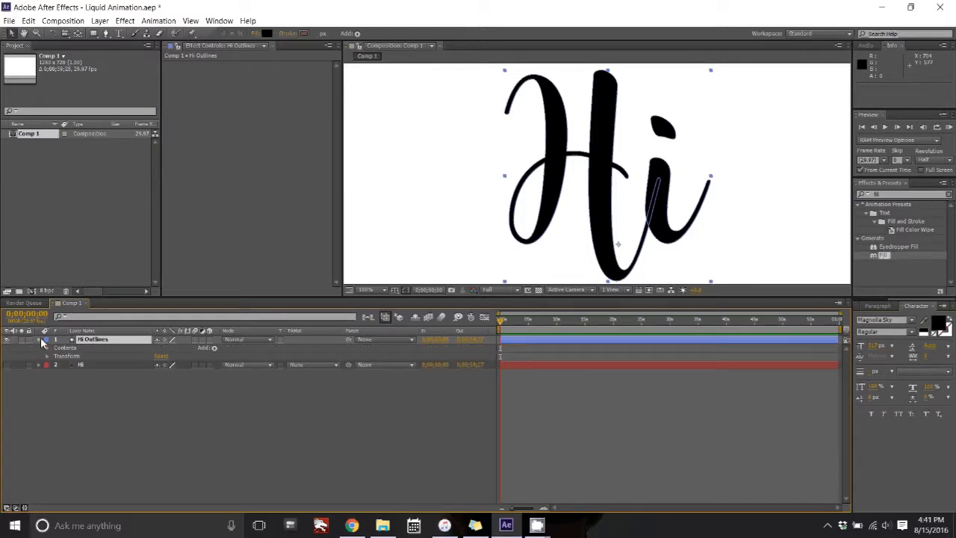
click(47, 347)
click(65, 355)
click(80, 364)
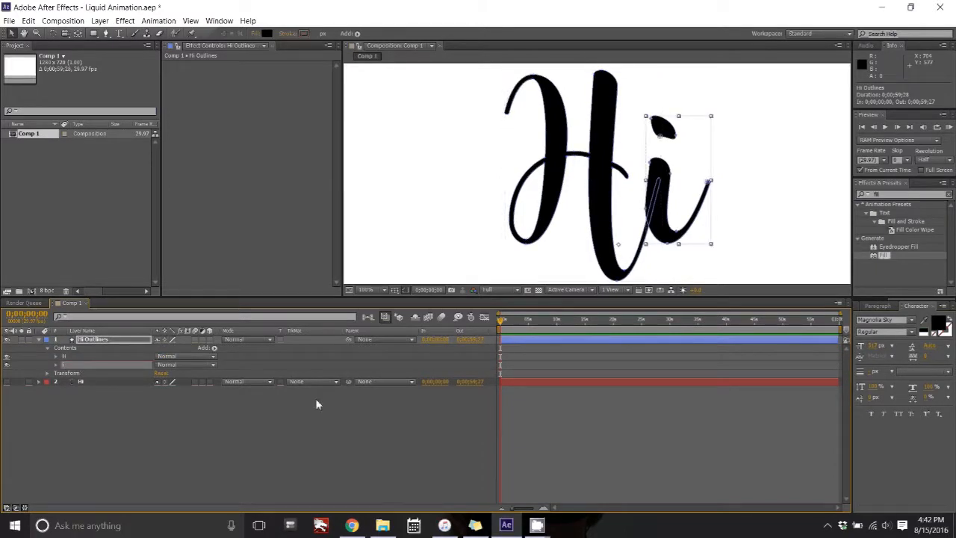
Duplicate the Hi Outlines layer and delete the i group from the original layer.
click(102, 340)
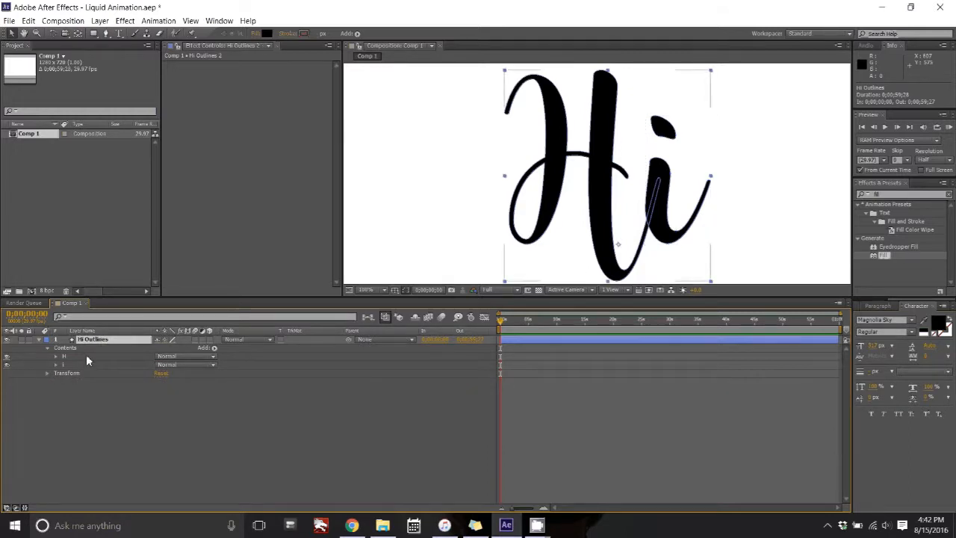
key(ctrl+d)
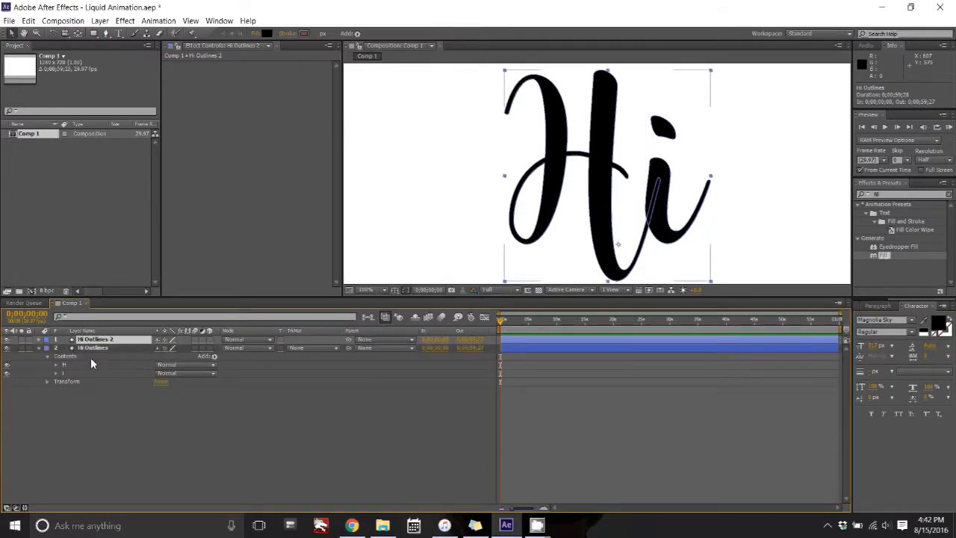
click(39, 348)
click(37, 347)
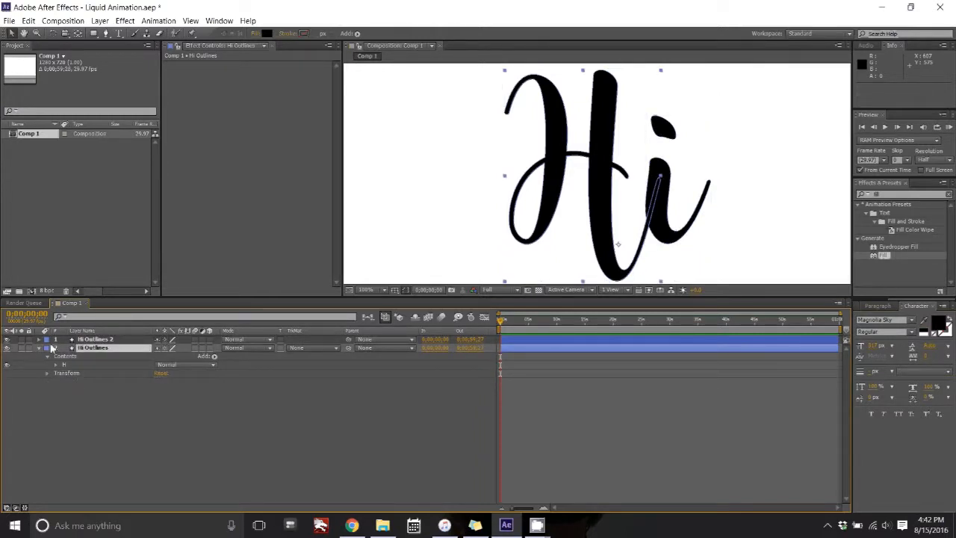
click(77, 381)
Delete the H group from the Hi Outlines 2 layer so it contains only the i.
click(38, 340)
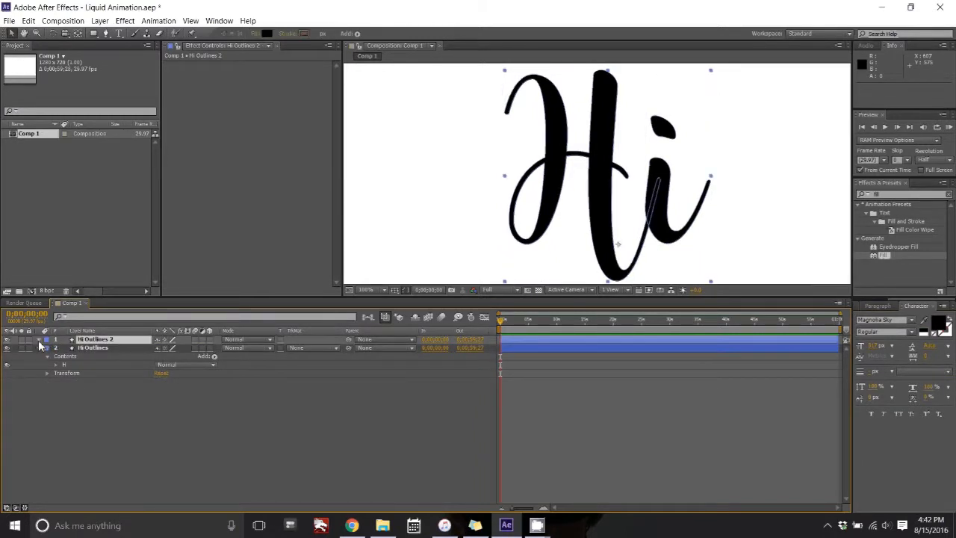
click(47, 348)
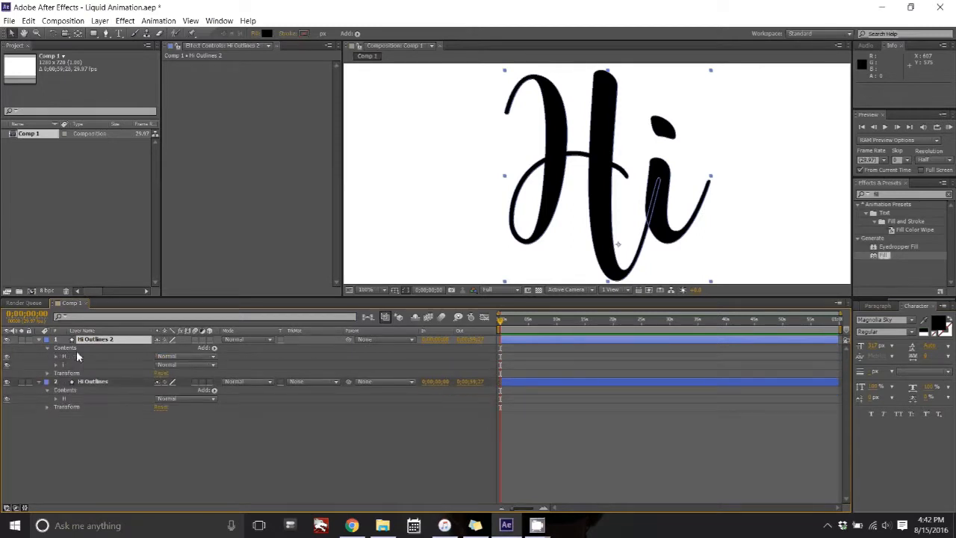
click(69, 357)
key(Delete)
click(582, 266)
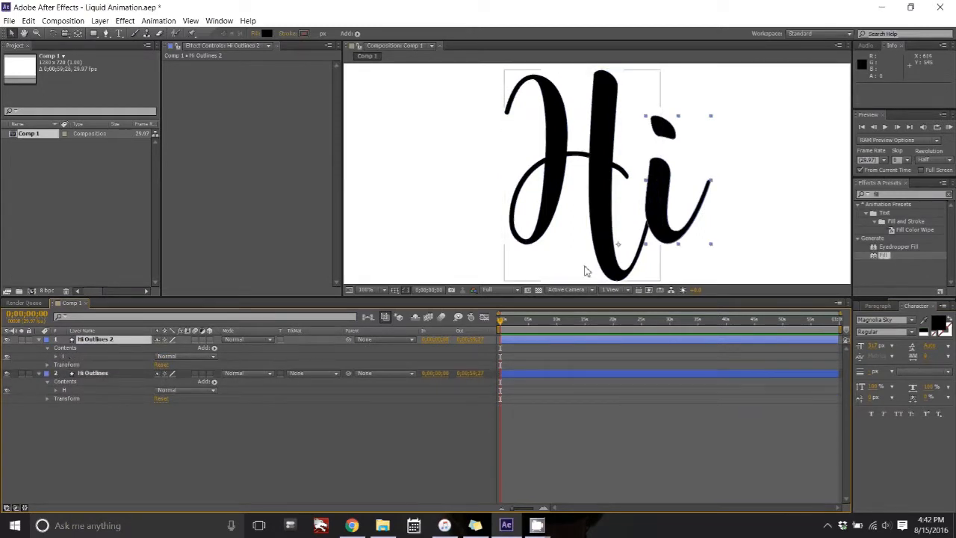
click(671, 214)
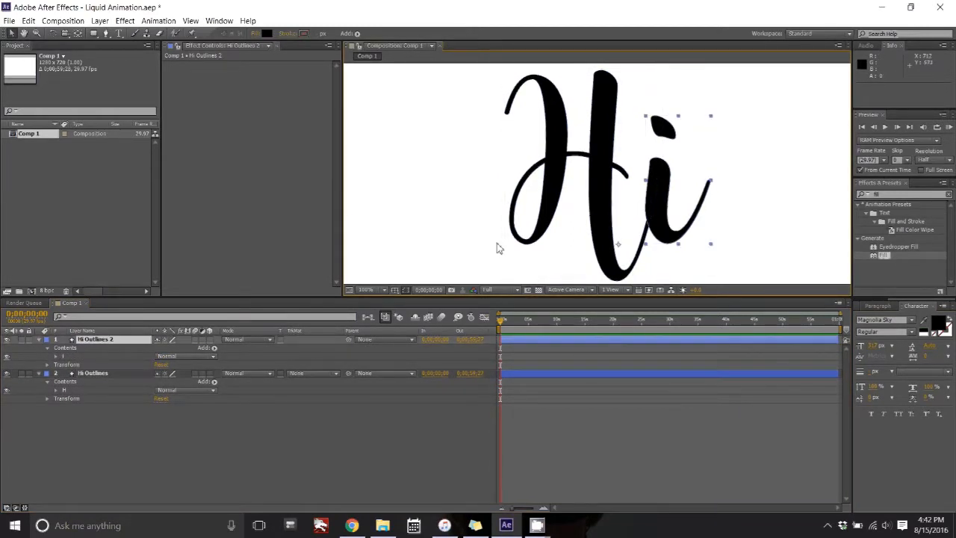
Duplicate the Hi Outlines layer containing the H and rename the copy Mask 1.
click(107, 383)
click(100, 373)
key(ctrl+d)
key(Return)
right_click(107, 378)
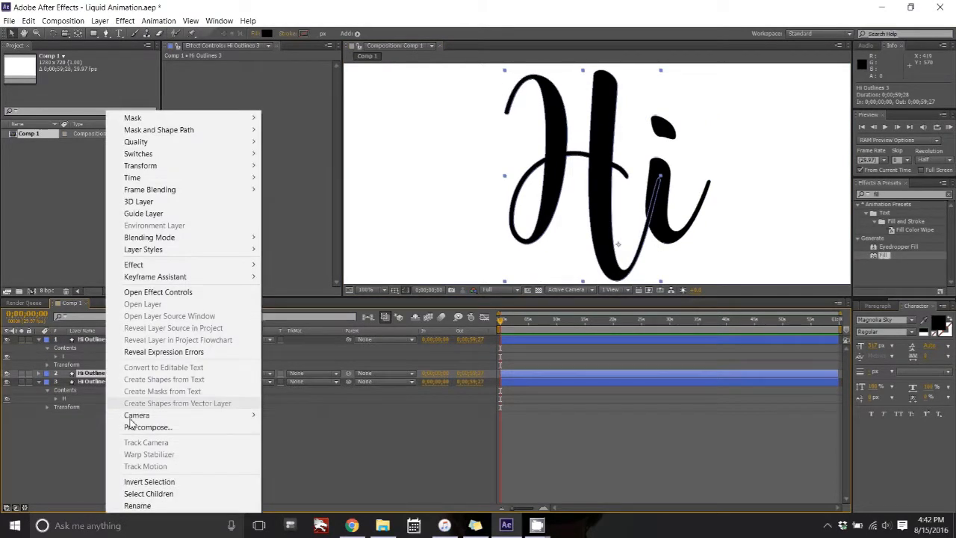
click(163, 508)
text(Mask 1)
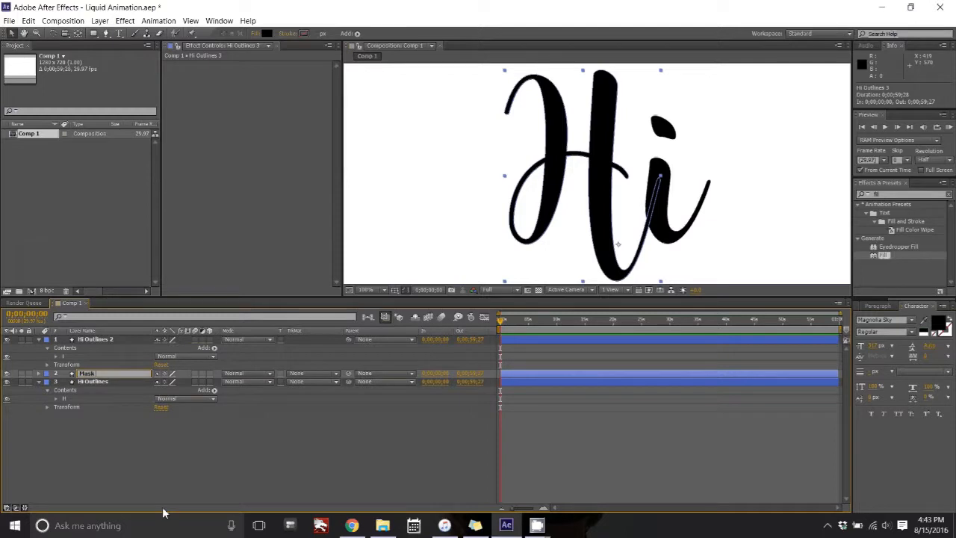
key(Return)
Rename the top layer containing the i as Mask 2.
click(126, 338)
right_click(126, 338)
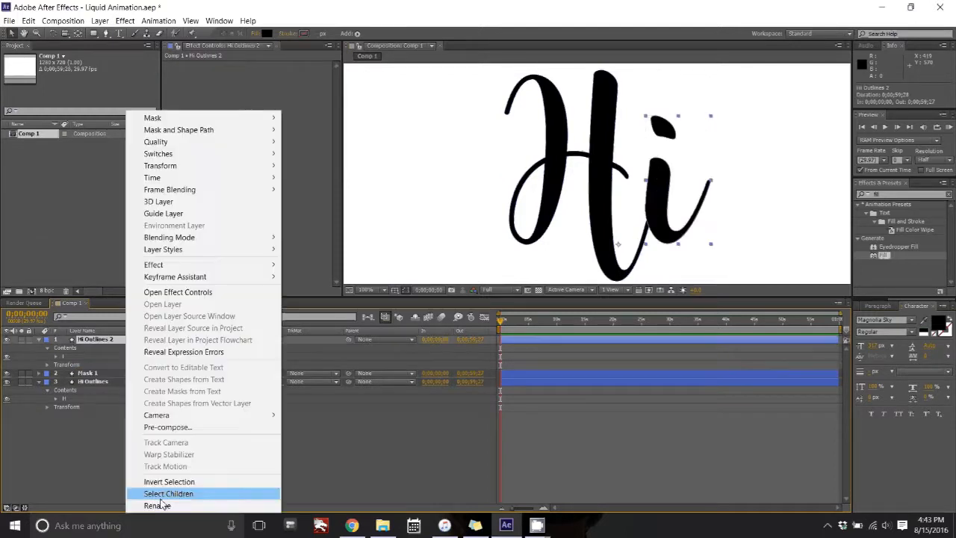
click(163, 508)
text(Mask)
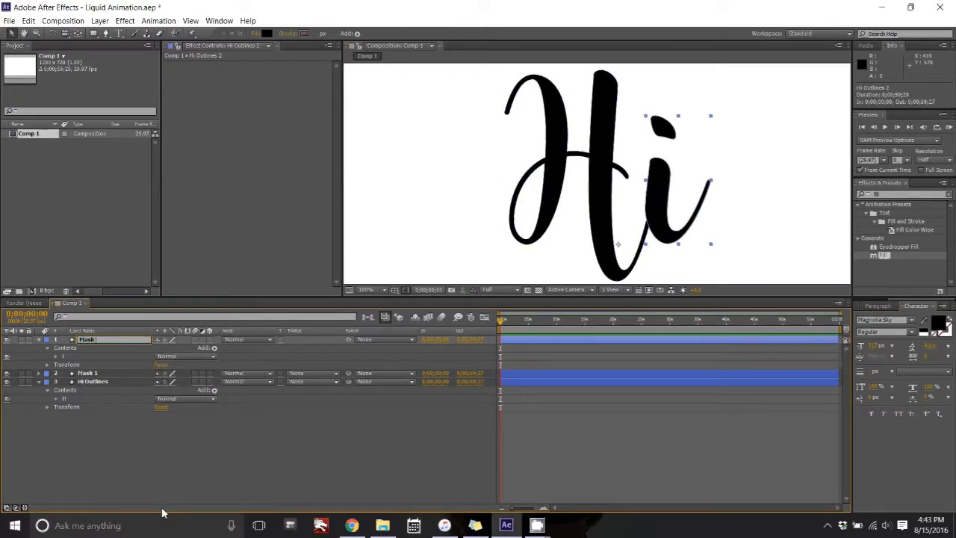
text( 2)
key(Return)
Pre-compose the Mask 1 layer into a new composition named Mask 1, moving all attributes into it.
right_click(106, 355)
click(160, 428)
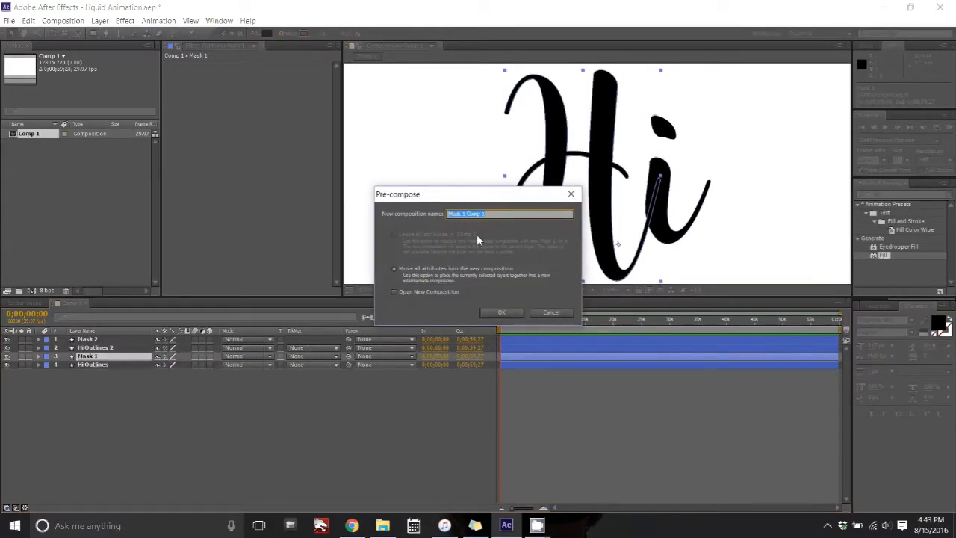
click(502, 215)
key(BackSpace)
key(BackSpace)
key(BackSpace)
key(BackSpace)
key(BackSpace)
key(BackSpace)
key(Return)
Pre-compose the Mask 2 layer into a new composition named Mask 2, moving all attributes into it.
right_click(135, 338)
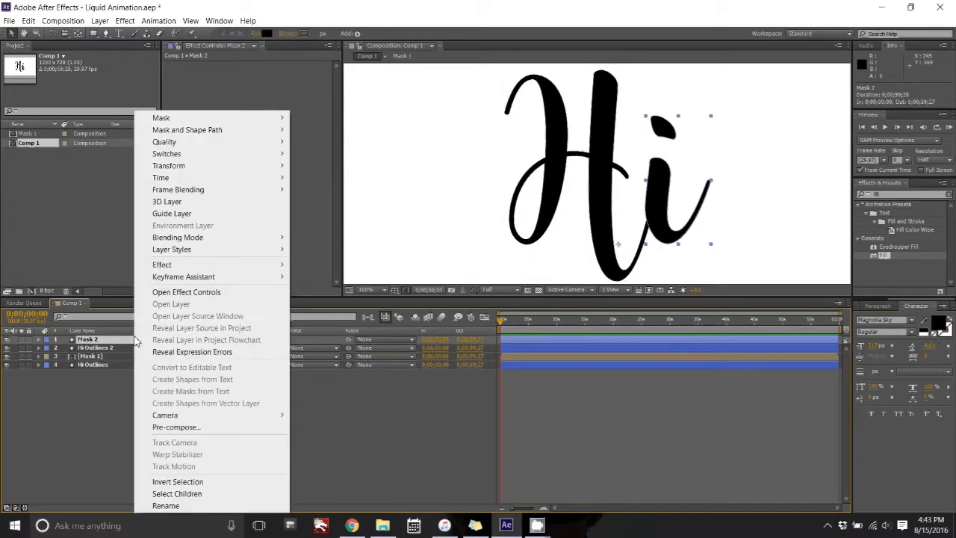
click(174, 428)
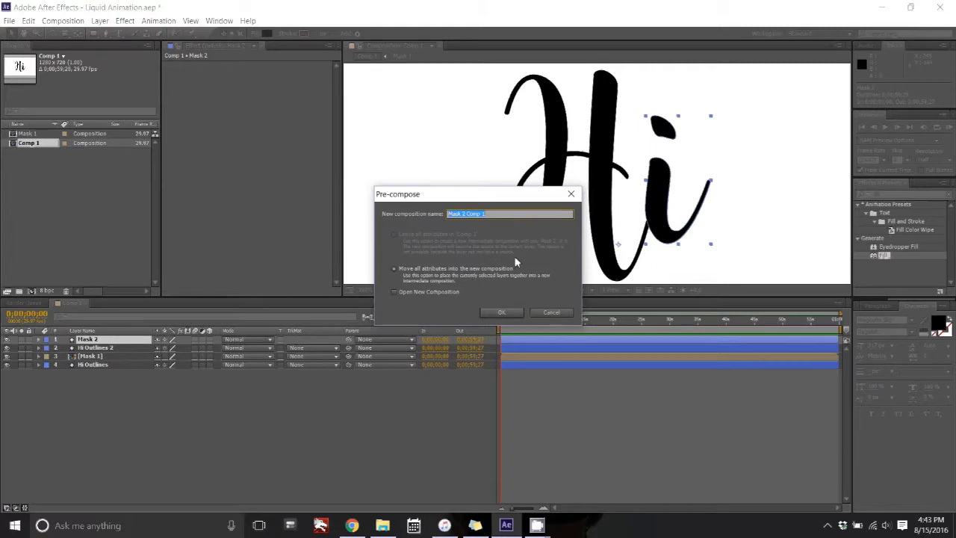
click(509, 215)
key(BackSpace)
key(BackSpace)
key(BackSpace)
key(BackSpace)
key(BackSpace)
key(Return)
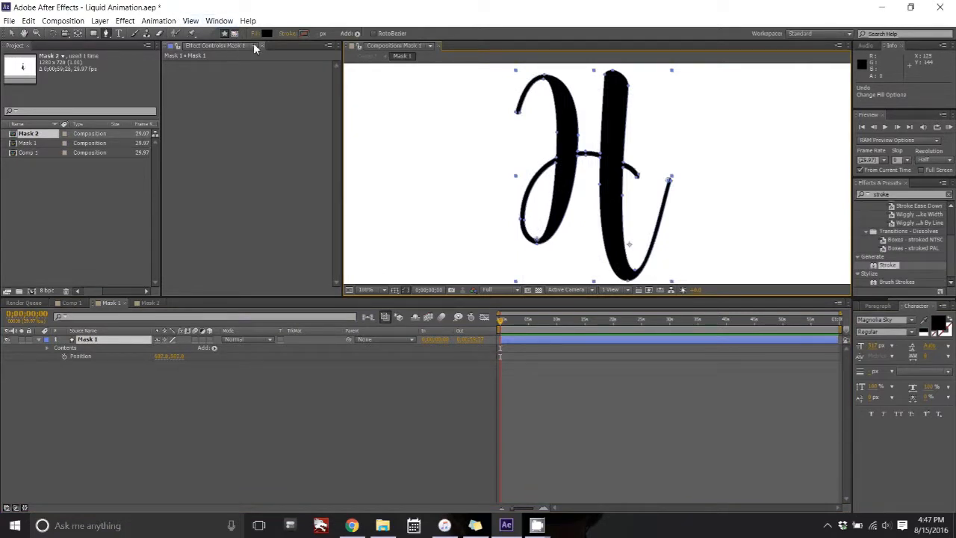
Trace the H strokes in the Mask 1 composition with an open Pen tool mask path, looping outside the letter between the crossbar and second stem.
key(g)
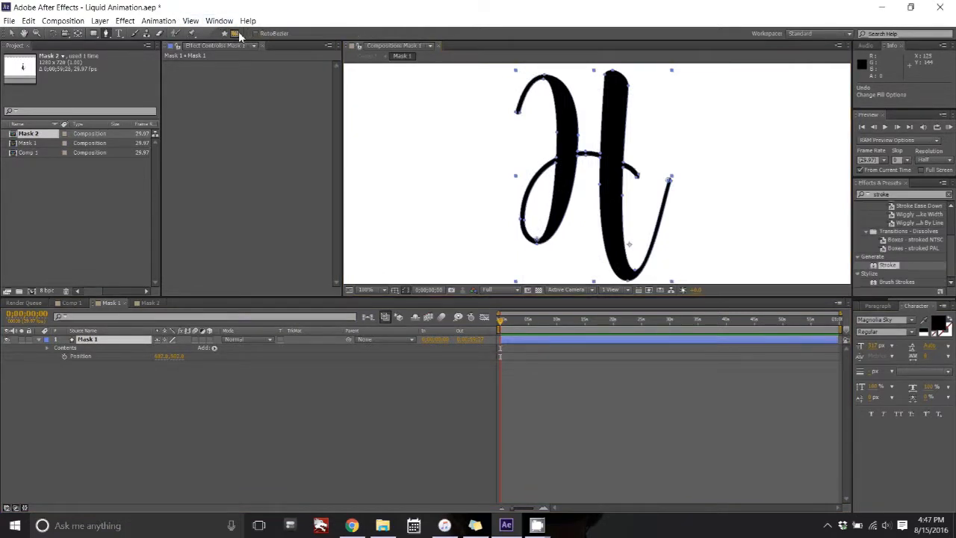
click(513, 120)
drag(555, 87, 581, 128)
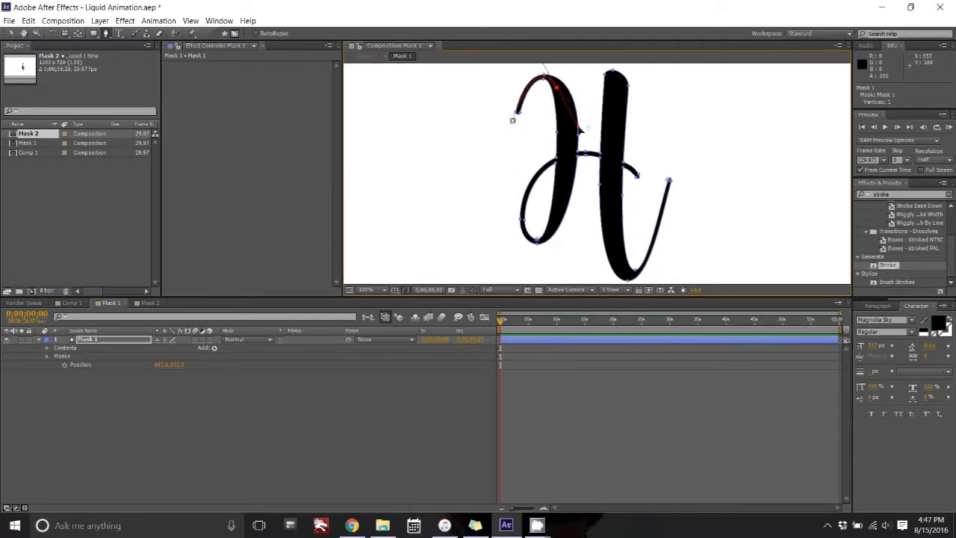
drag(549, 235, 533, 253)
drag(553, 162, 611, 99)
drag(641, 182, 648, 191)
drag(611, 98, 595, 141)
click(656, 74)
click(623, 69)
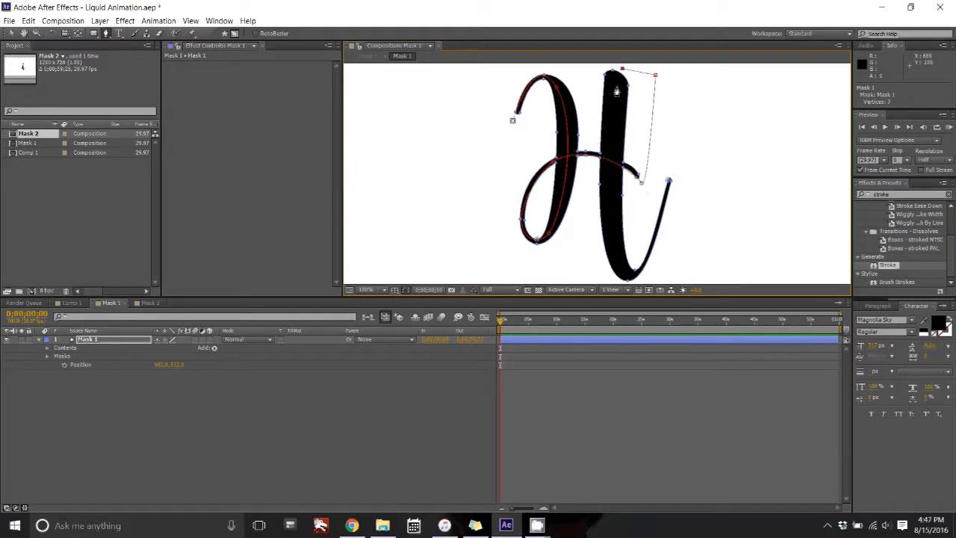
drag(615, 248, 632, 283)
click(675, 100)
Apply the Stroke effect to the Mask 1 layer containing the traced H path.
key(space)
drag(740, 147, 748, 233)
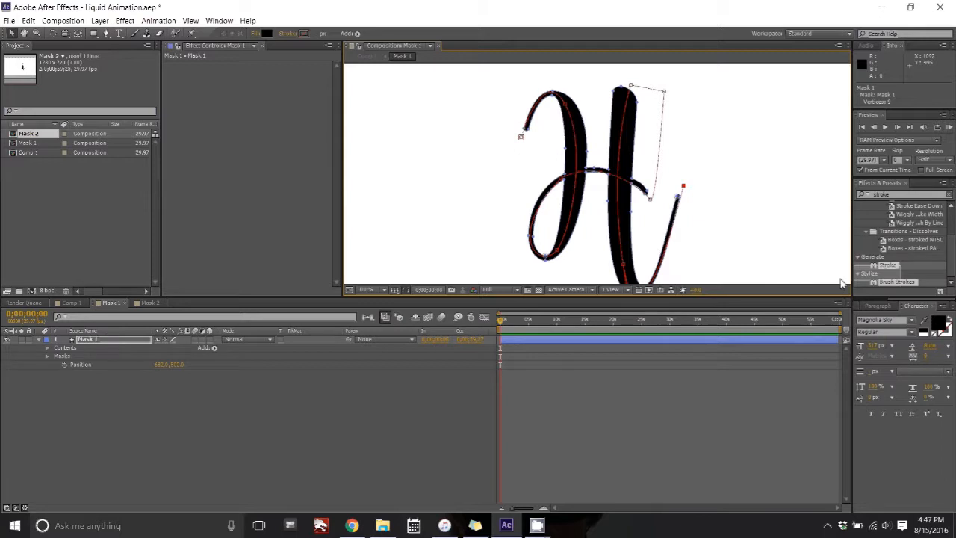
click(891, 267)
drag(891, 267, 131, 340)
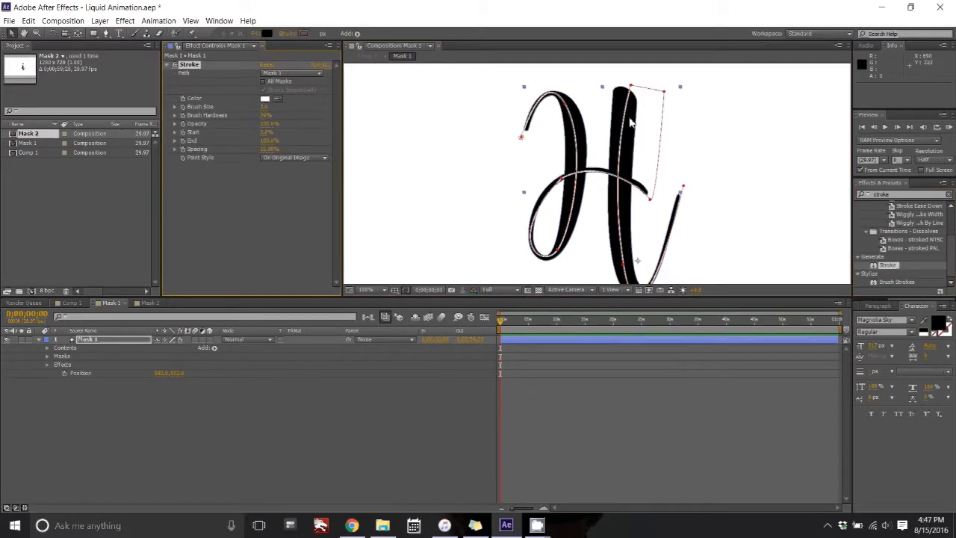
Set the Stroke effect's color to light red and its brush size to 14.
click(265, 99)
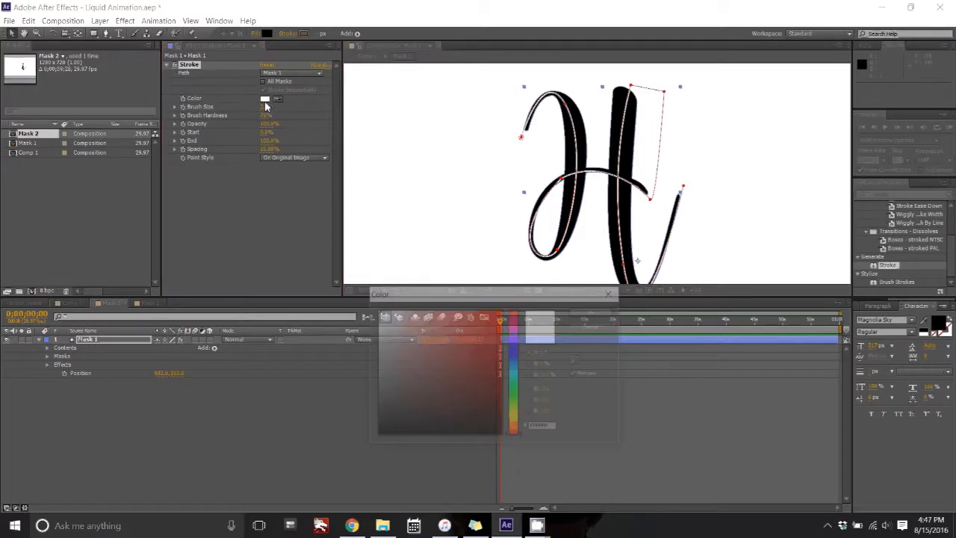
click(458, 312)
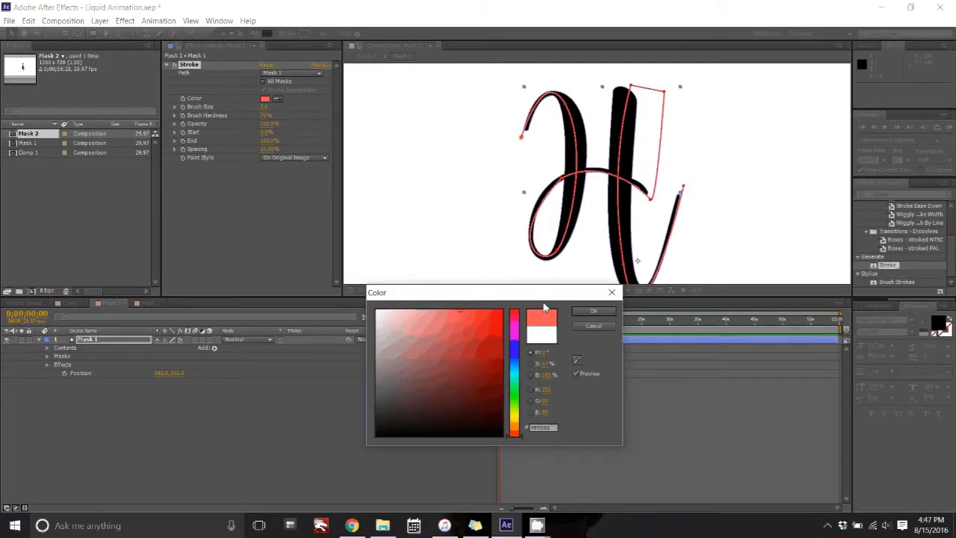
click(594, 310)
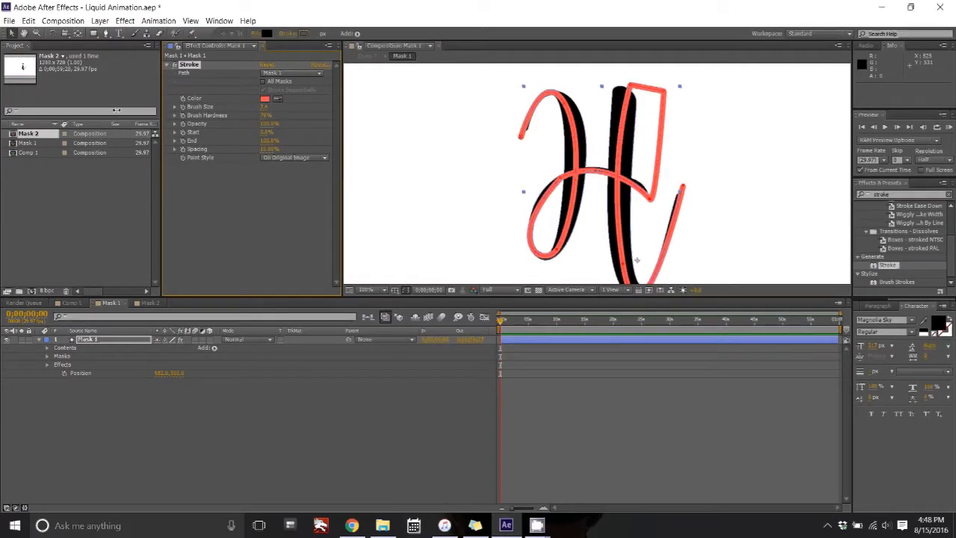
drag(117, 110, 149, 111)
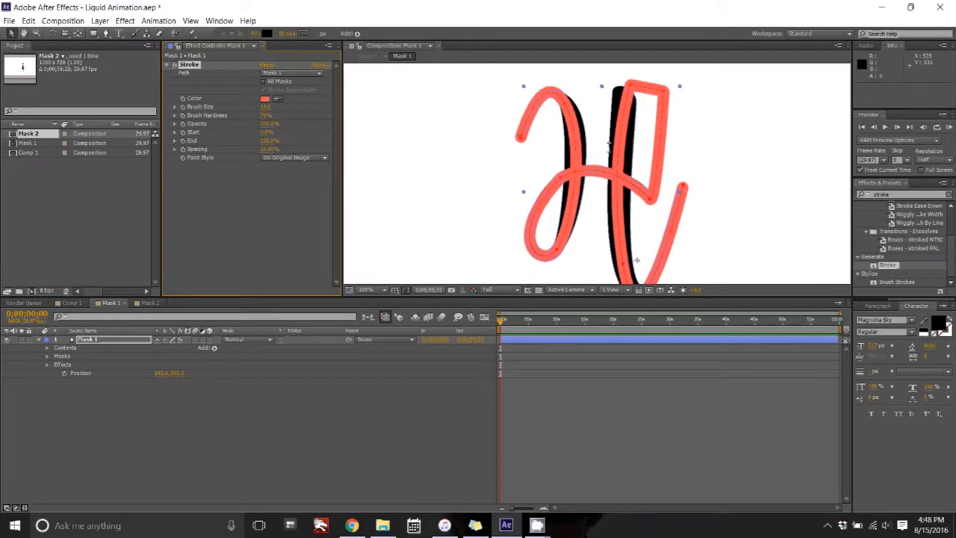
key(space)
drag(762, 192, 766, 176)
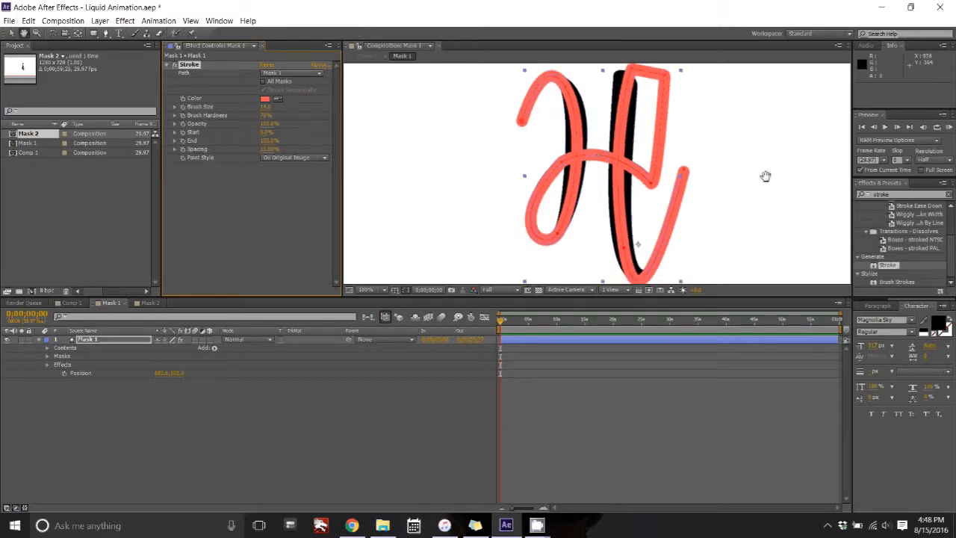
key(v)
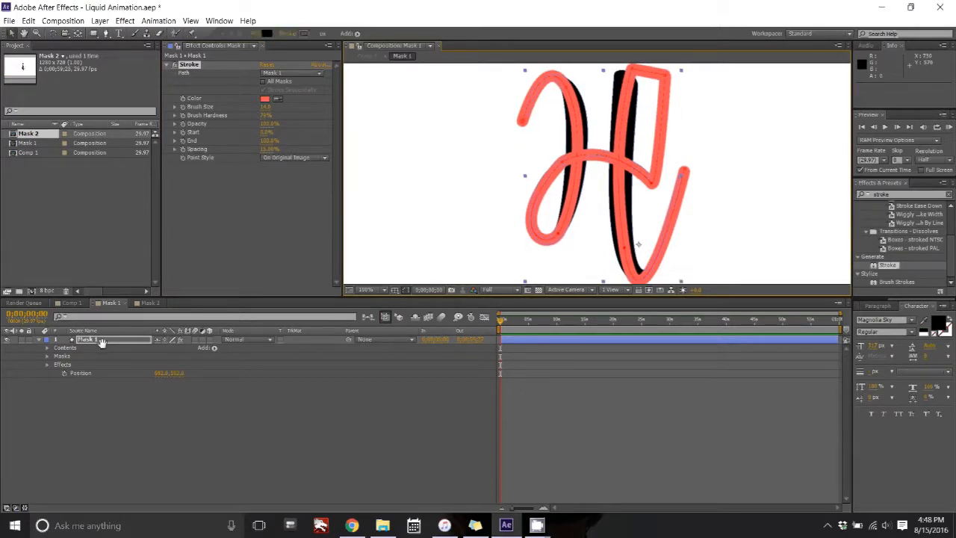
Keyframe the Stroke effect's End value on the Mask 1 layer at 0% at the start and 100% at 6 seconds.
click(103, 341)
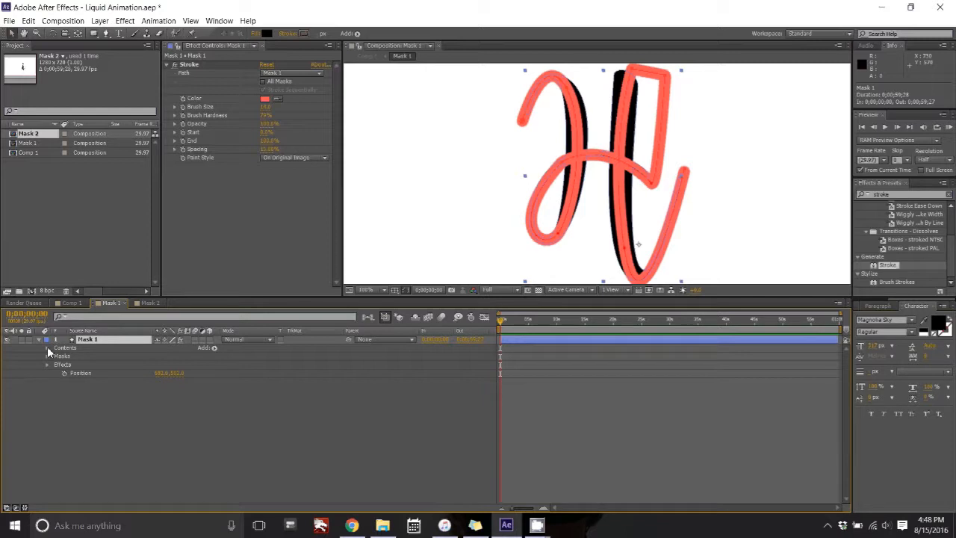
click(47, 365)
click(56, 372)
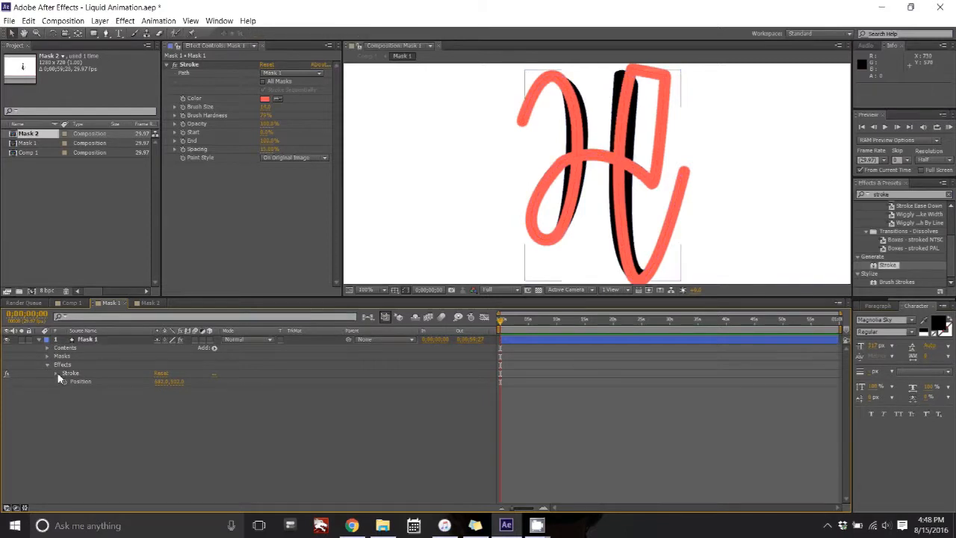
click(68, 374)
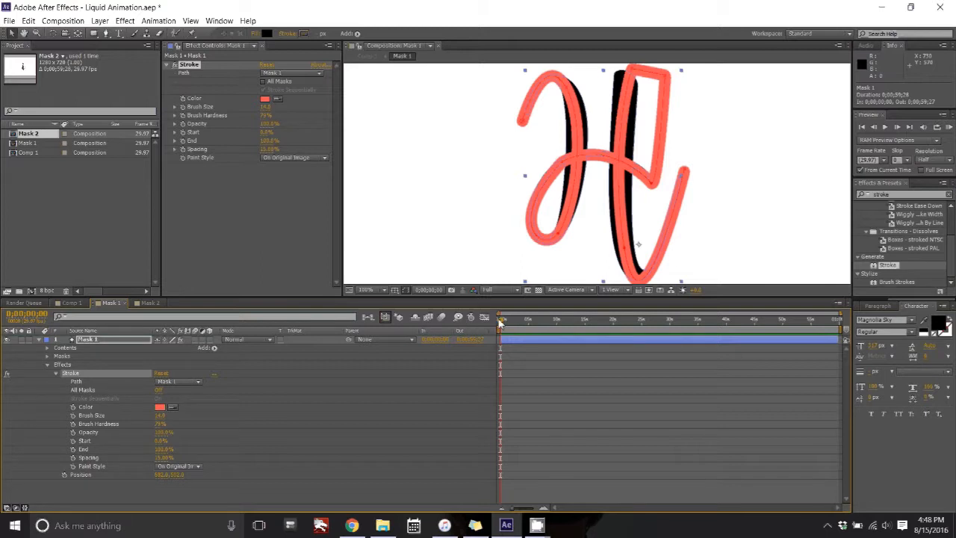
click(163, 449)
text(0)
key(Return)
click(72, 449)
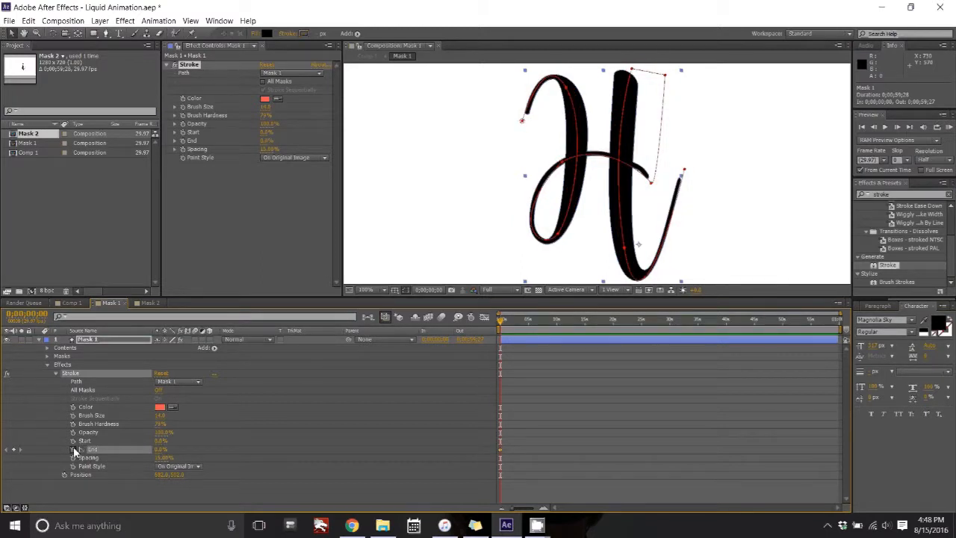
drag(501, 322, 672, 349)
mouse_move(161, 455)
mouse_down()
mouse_move(202, 448)
mouse_move(167, 450)
mouse_up()
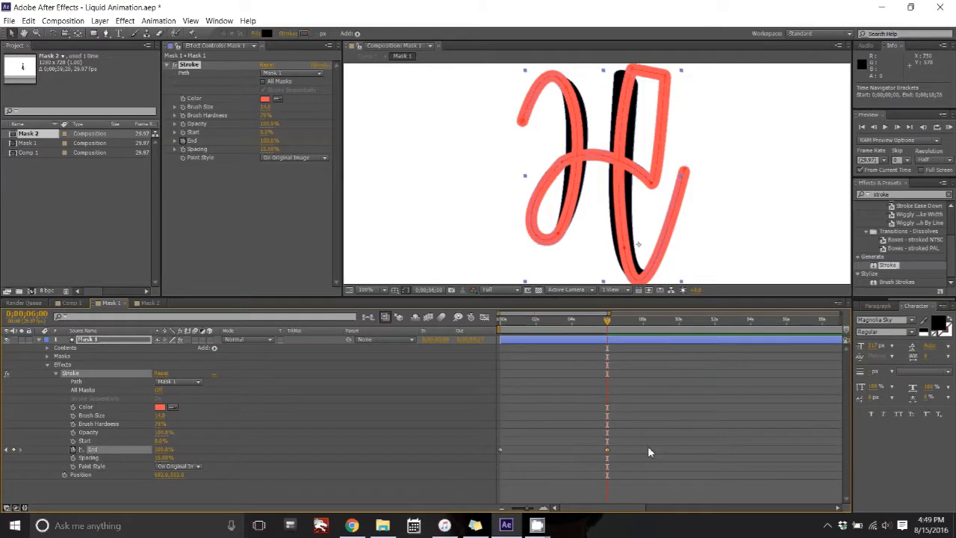
Apply Easy Ease to both Stroke End keyframes of the Mask 1 layer and preview the H write-on from the start.
drag(648, 451, 507, 452)
right_click(499, 449)
mouse_move(535, 447)
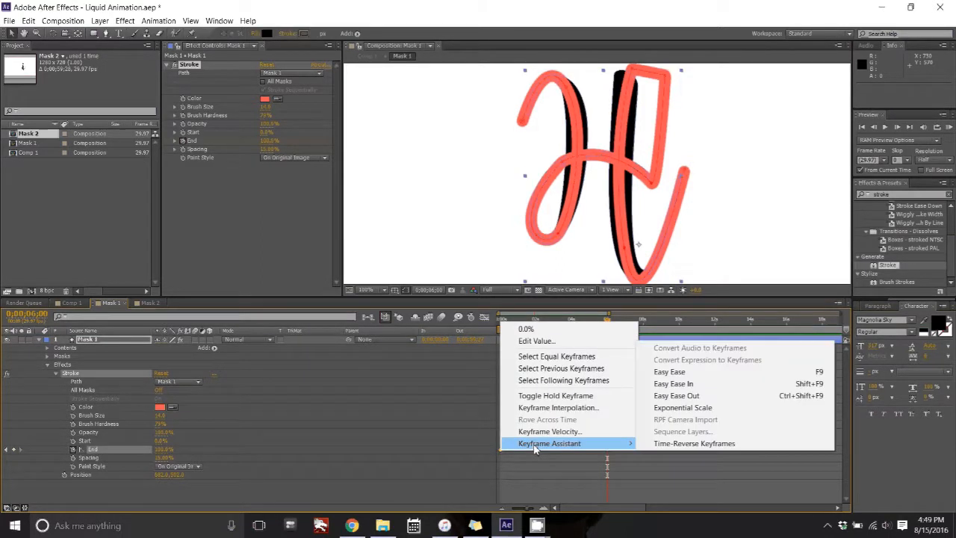
click(671, 371)
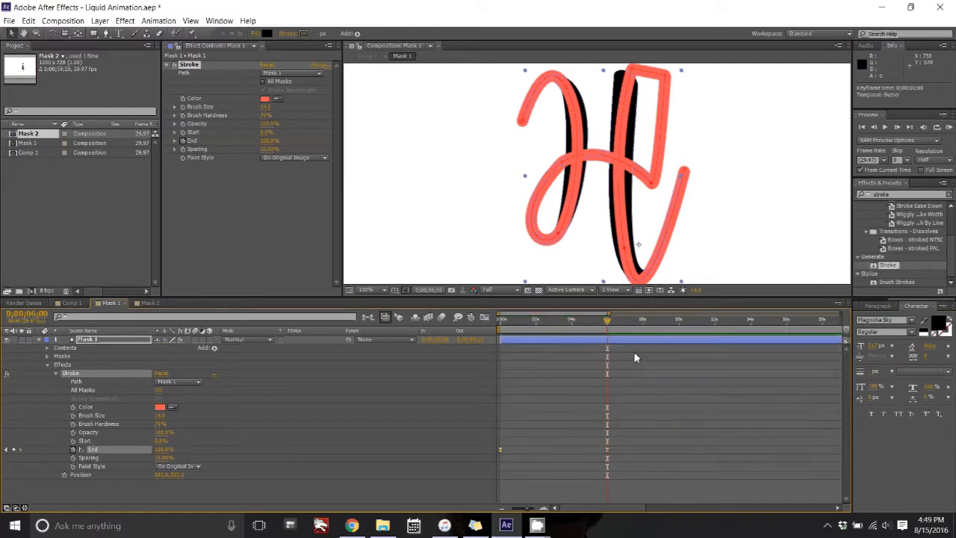
key(Home)
key(space)
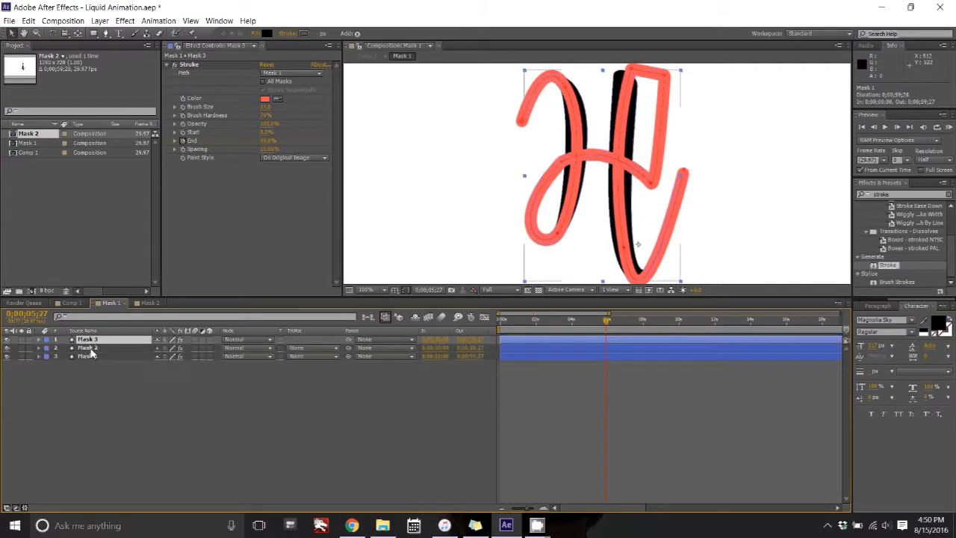
Duplicate the top mask layer once more and stagger Mask 2, Mask 3 and Mask 4 to start at about 0.5, 1 and 1.8 seconds.
key(ctrl+d)
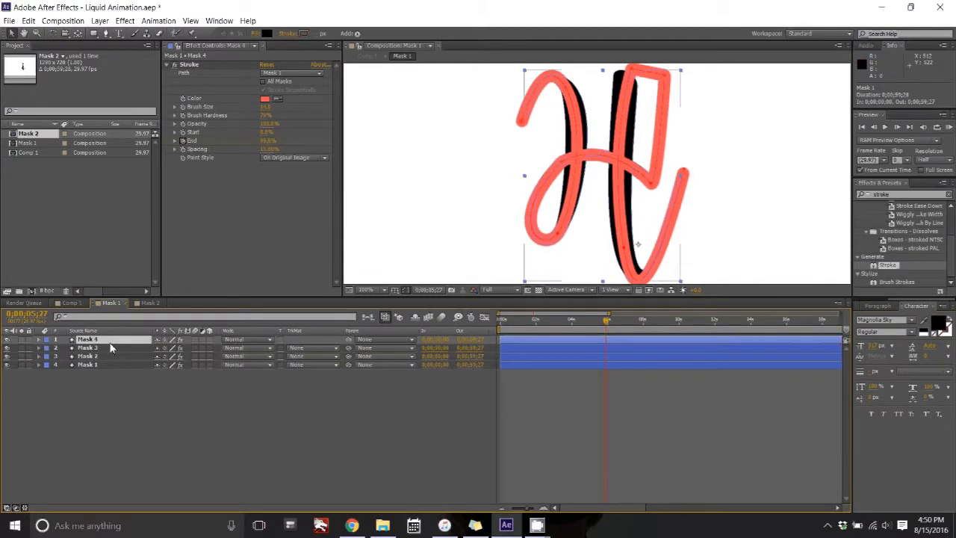
click(91, 349)
click(91, 357)
drag(506, 358, 556, 348)
Change the Stroke effect's color on the Mask 2 layer to orange.
click(524, 360)
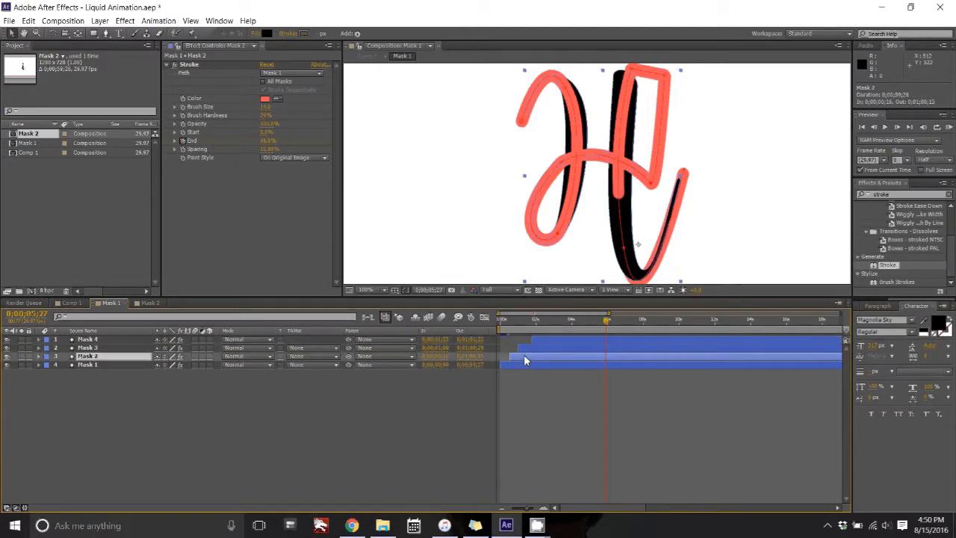
click(266, 98)
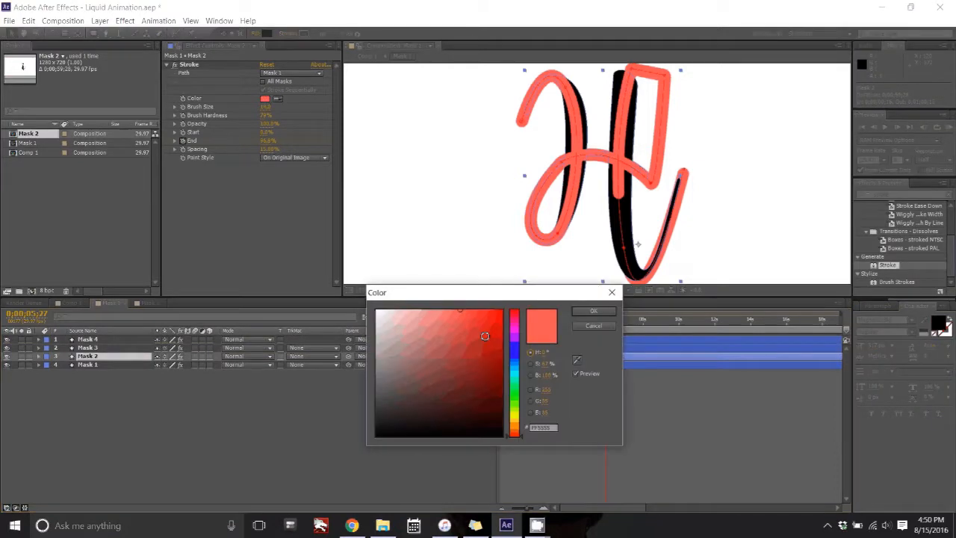
click(515, 429)
click(593, 311)
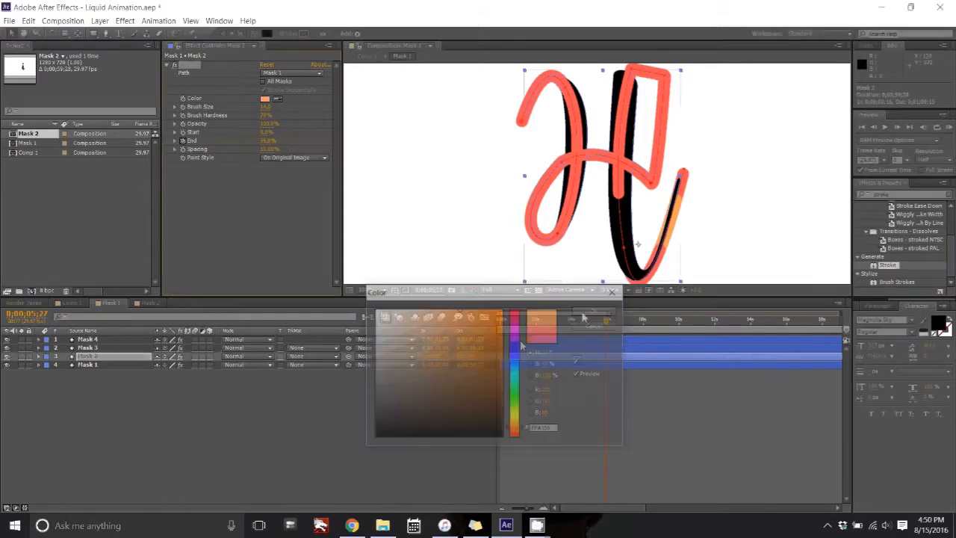
Change the Stroke effect's color on the Mask 3 layer to a yellower orange.
click(525, 351)
click(266, 99)
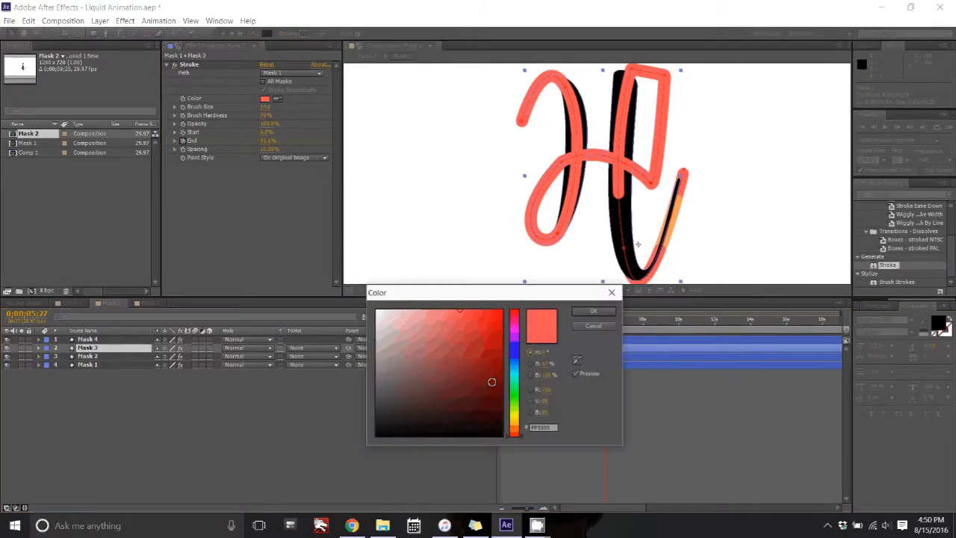
click(515, 425)
click(515, 417)
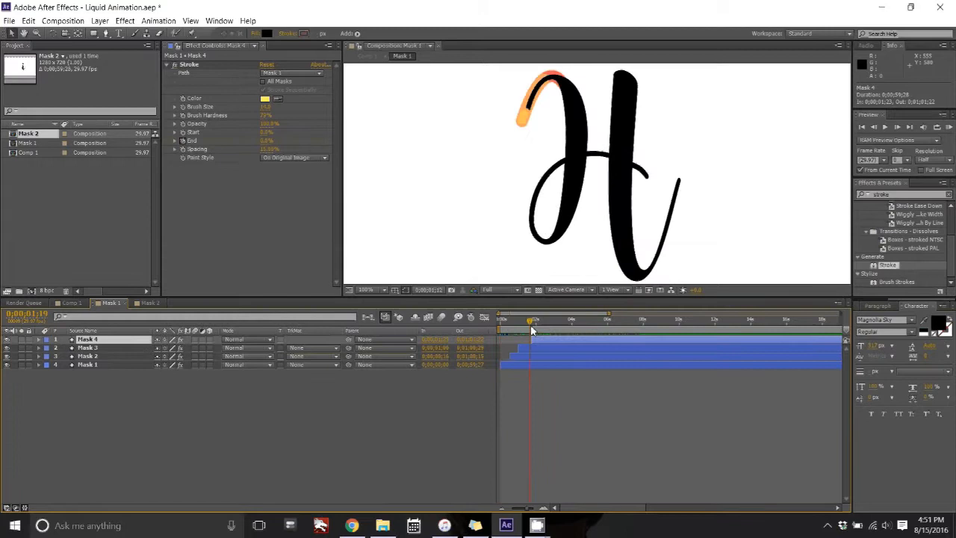
Keyframe the Mask 4 Stroke's Brush Size at about 6 seconds, enlarging it until the stroke fully covers the H stems.
drag(531, 326, 609, 328)
click(183, 107)
mouse_move(266, 107)
mouse_down()
mouse_move(399, 102)
mouse_move(314, 112)
mouse_move(351, 118)
mouse_move(478, 238)
mouse_up()
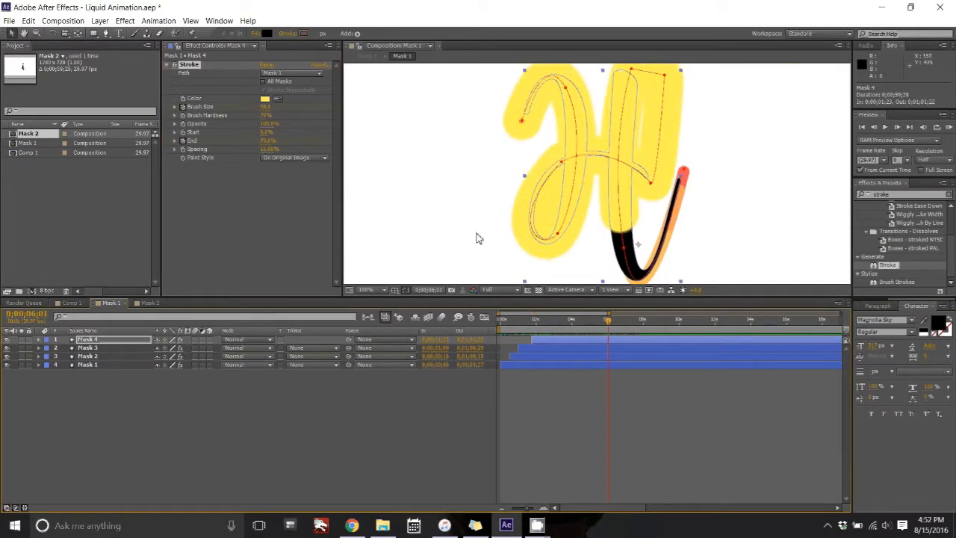
Try moving Mask 2's last Stroke End keyframe to about 6 seconds and extending the work area, and undo both changes.
click(39, 365)
scroll(49, 381, up, 1)
click(39, 356)
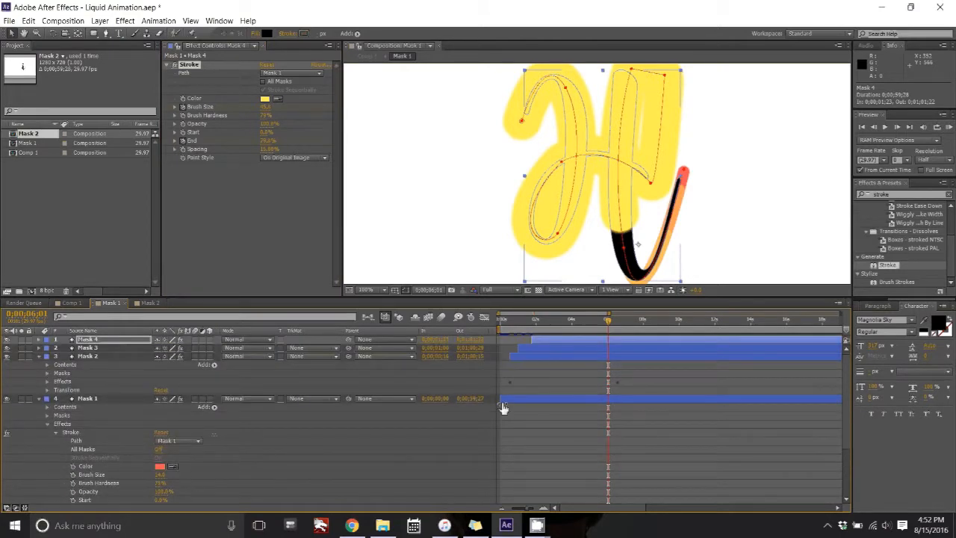
click(48, 382)
click(53, 394)
click(56, 390)
drag(618, 467, 610, 470)
mouse_move(608, 313)
mouse_down()
mouse_move(653, 316)
mouse_move(625, 315)
mouse_up()
key(ctrl+z)
key(ctrl+z)
Collapse the Mask 2 layer's properties and preview the staggered stroke animation.
drag(594, 321, 595, 348)
click(39, 356)
click(37, 355)
key(space)
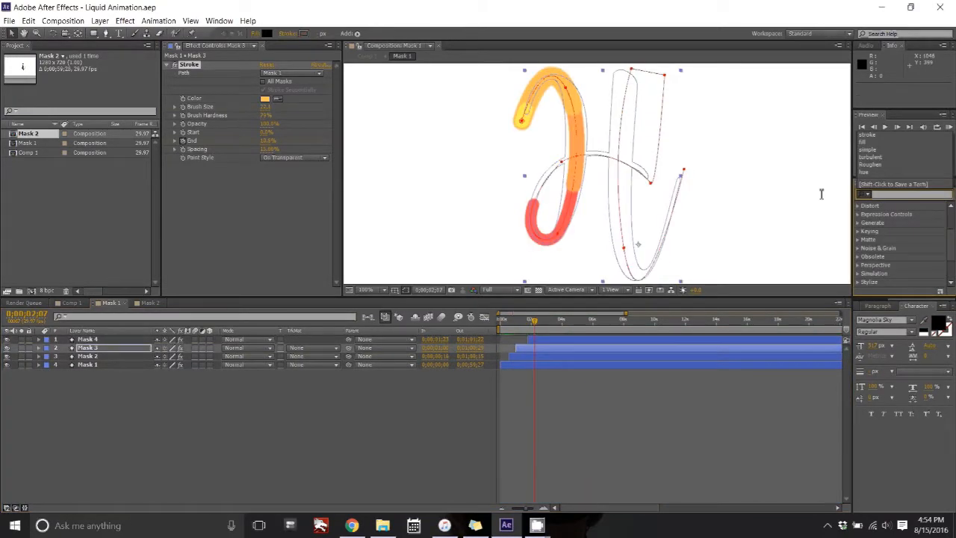
Search the effects for "roughen" and add a new adjustment layer above the four mask layers.
text(roughen)
drag(900, 213, 921, 217)
right_click(253, 446)
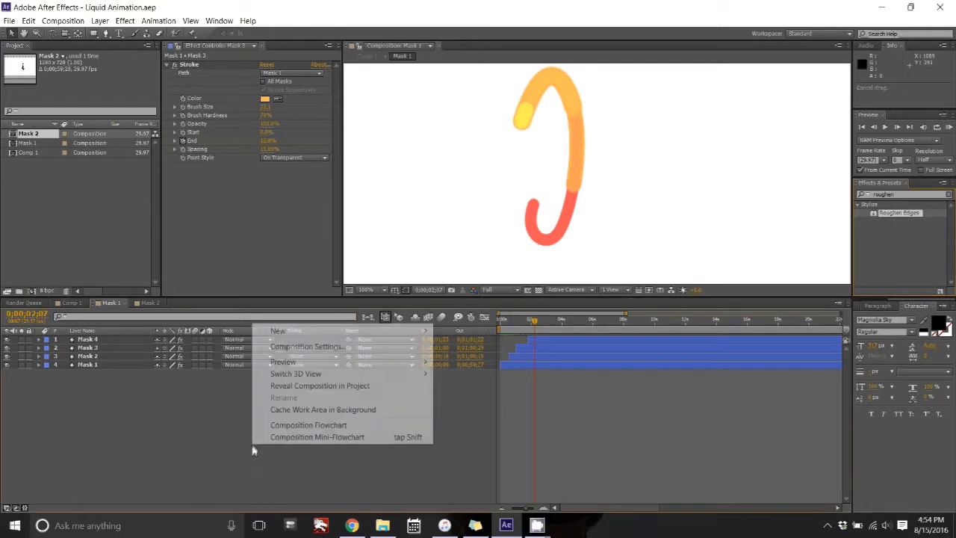
mouse_move(337, 333)
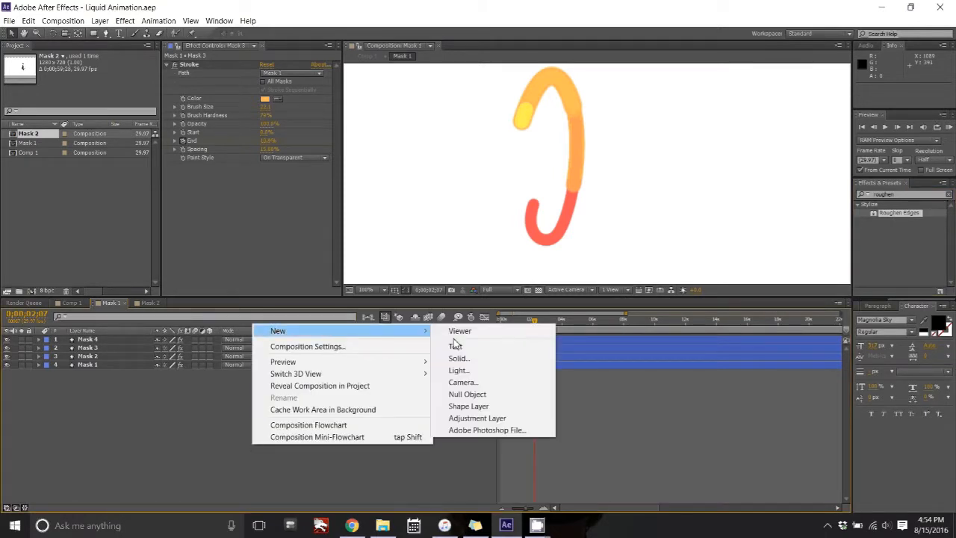
click(478, 418)
Apply Roughen Edges to the adjustment layer with Border at about 14 and Edge Sharpness at about 1.4.
drag(945, 210, 105, 342)
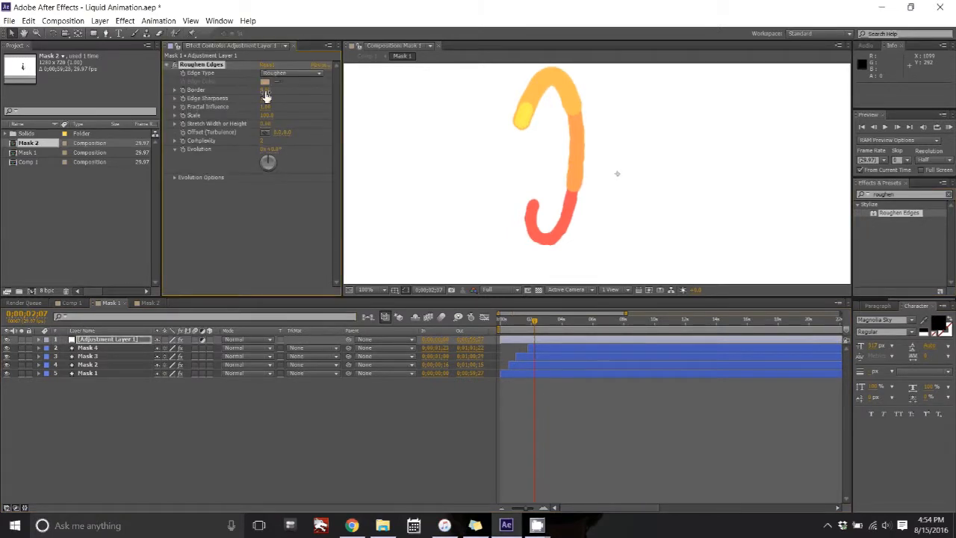
drag(265, 93, 297, 94)
mouse_move(269, 98)
mouse_down()
mouse_move(387, 89)
mouse_move(152, 113)
mouse_move(275, 99)
mouse_up()
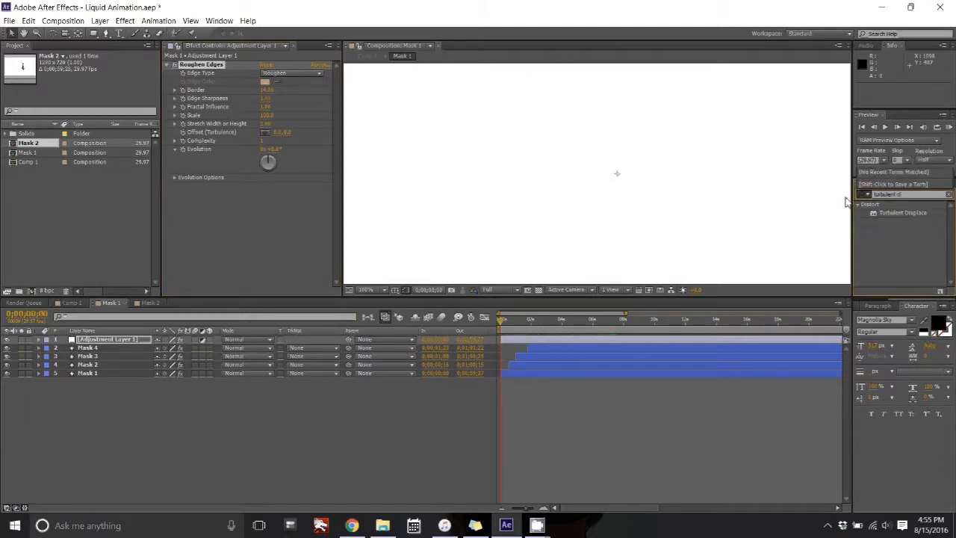
Apply Turbulent Displace to the adjustment layer and lower its Amount while checking a frame with visible strokes.
drag(914, 215, 90, 341)
click(528, 320)
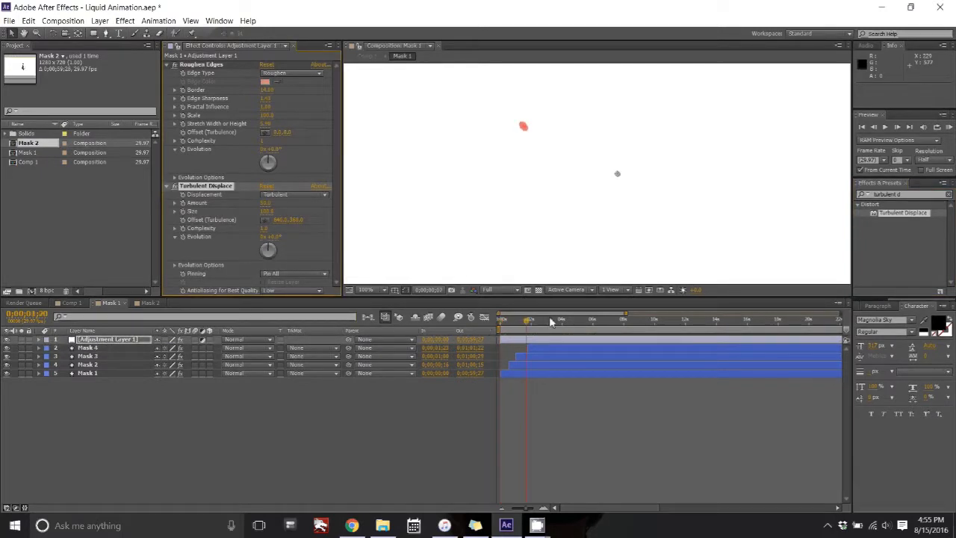
drag(551, 322, 563, 321)
mouse_move(266, 203)
mouse_down()
mouse_move(338, 196)
mouse_move(239, 212)
mouse_up()
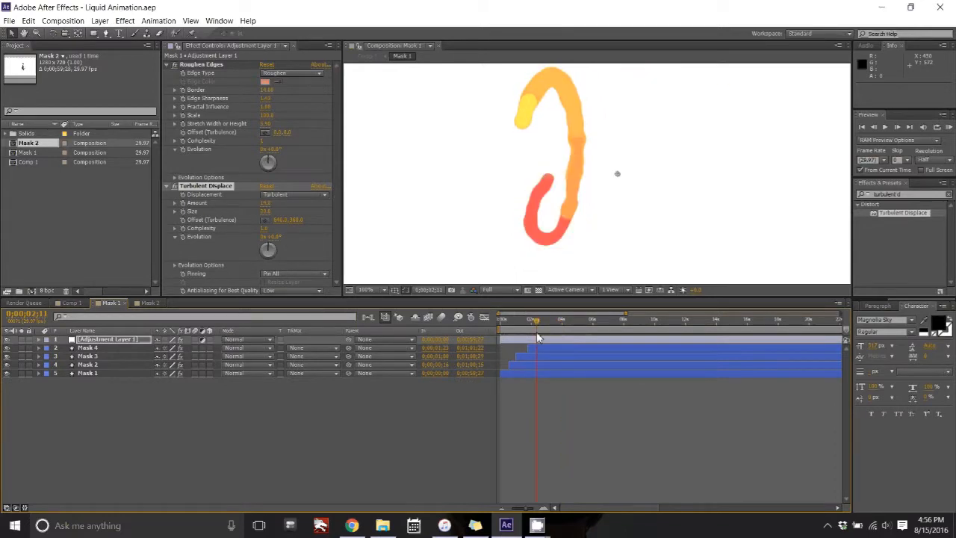
Offset the mask layers horizontally, setting Mask 2's X position to about 698 and Mask 3's to about 661.
click(86, 366)
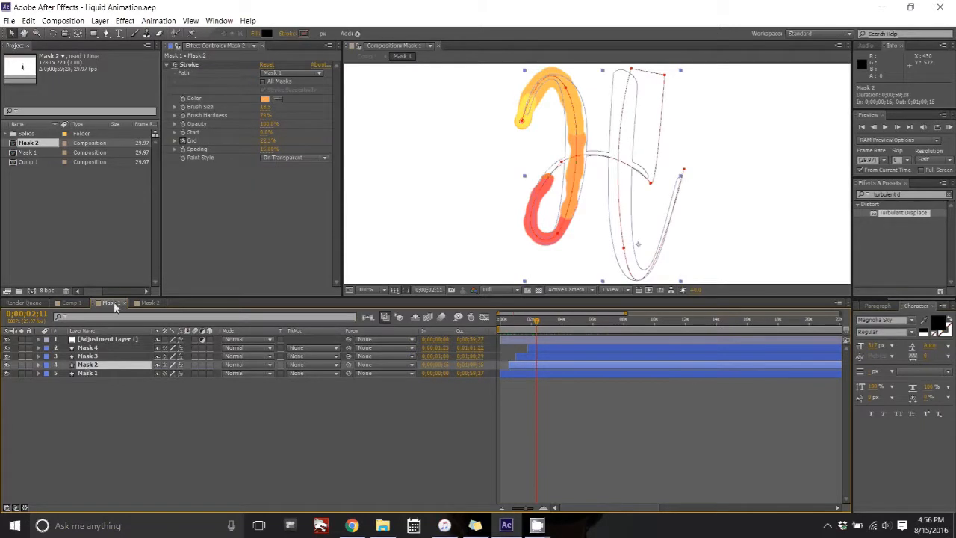
key(p)
drag(179, 374, 181, 373)
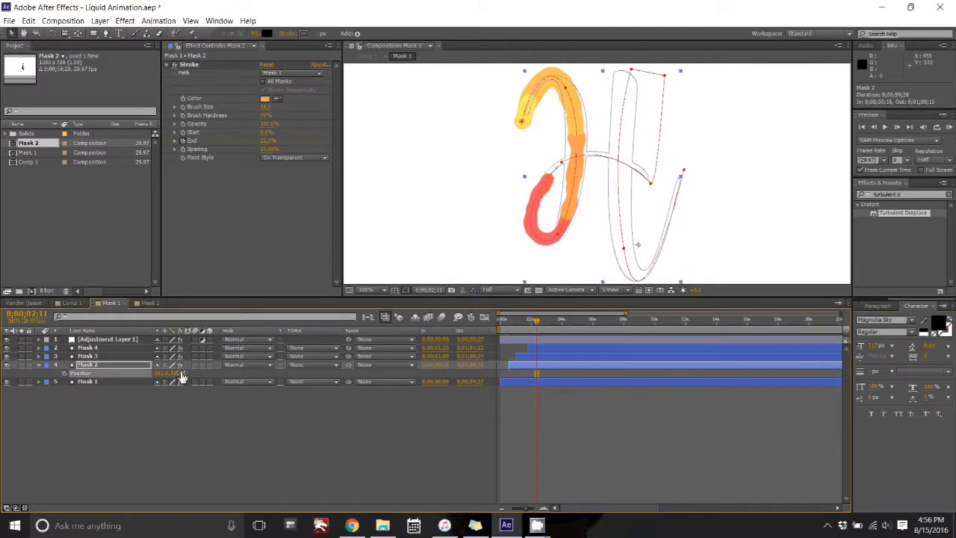
key(ctrl+z)
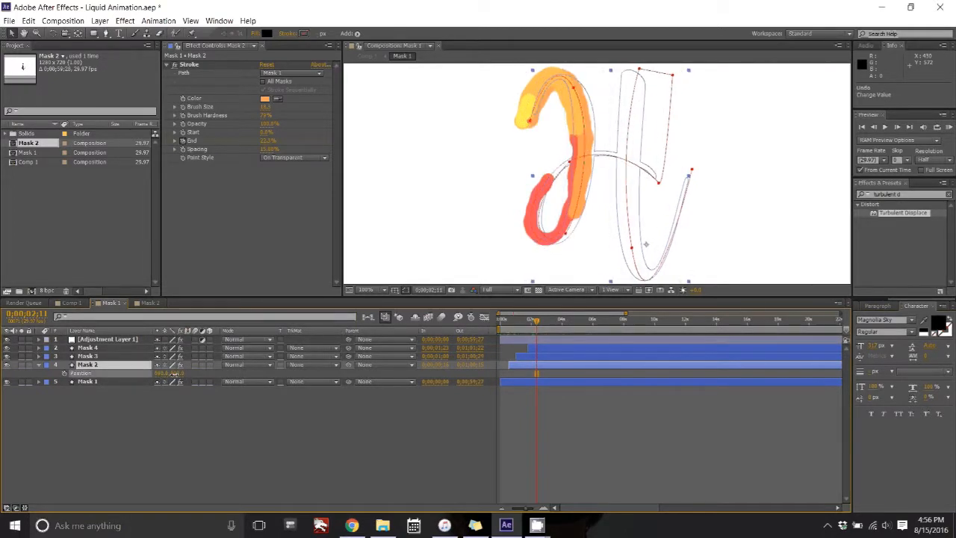
click(158, 357)
key(p)
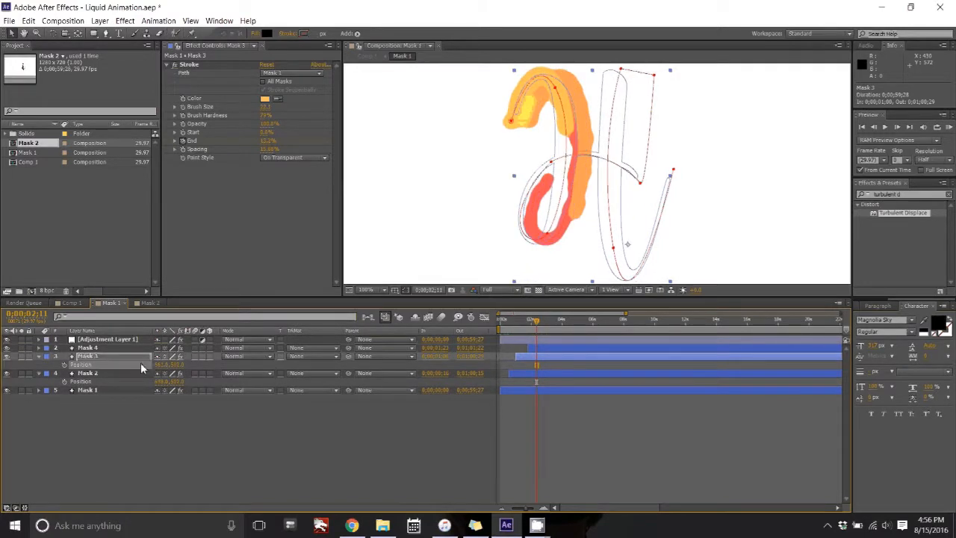
Try nudging the Mask 1 layer through its Position values.
click(133, 390)
key(p)
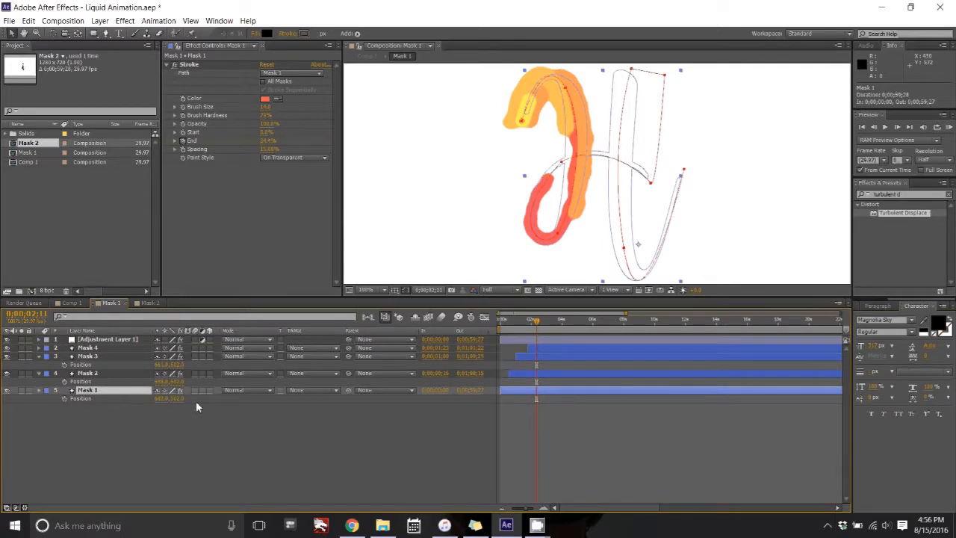
click(181, 399)
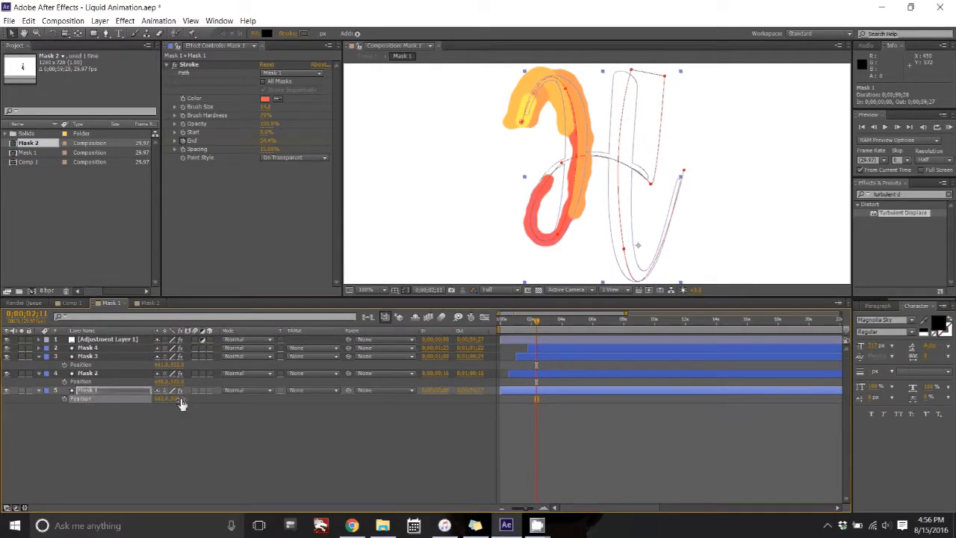
drag(180, 399, 157, 404)
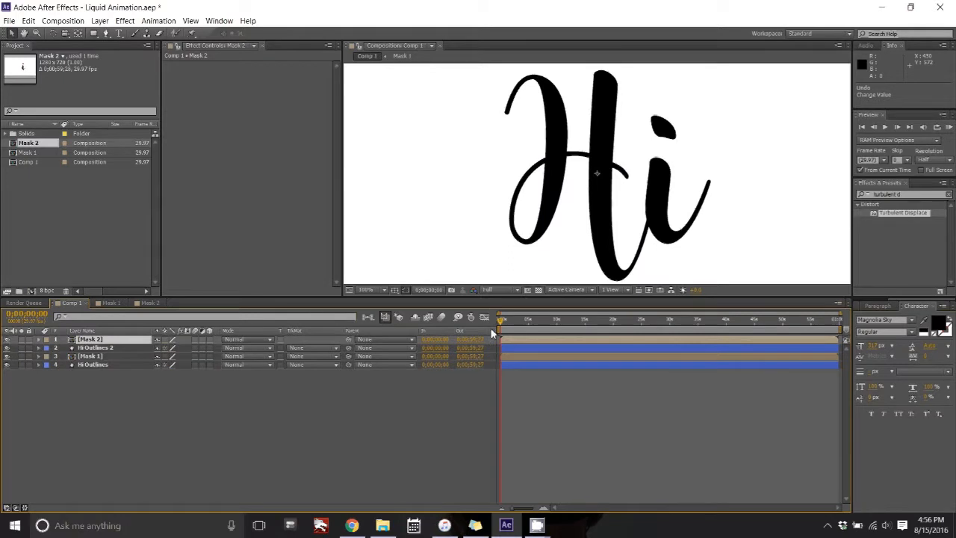
In Comp 1, set alpha track mattes so Hi Outlines uses Mask 1 and Hi Outlines 2 uses Mask 2, and scrub the result.
click(109, 355)
click(308, 366)
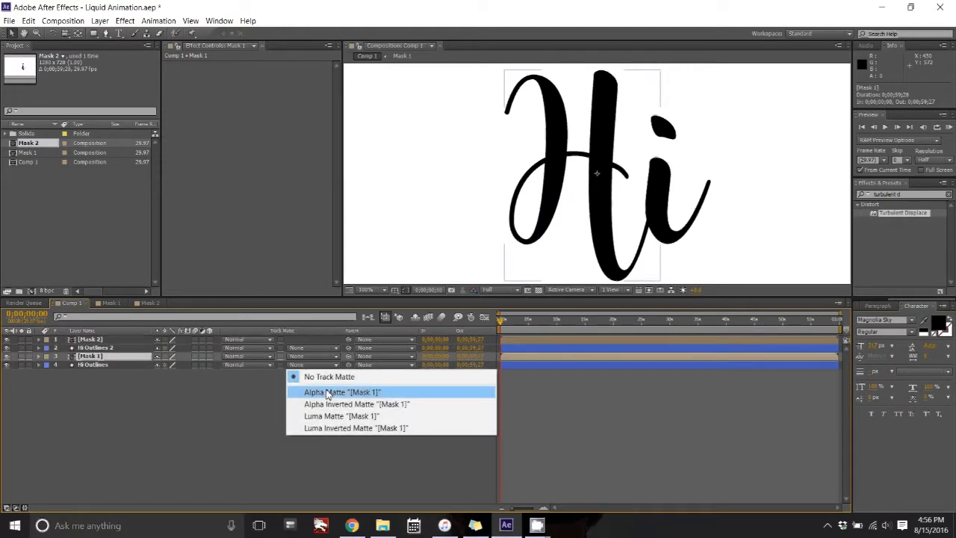
click(328, 391)
click(317, 357)
click(326, 375)
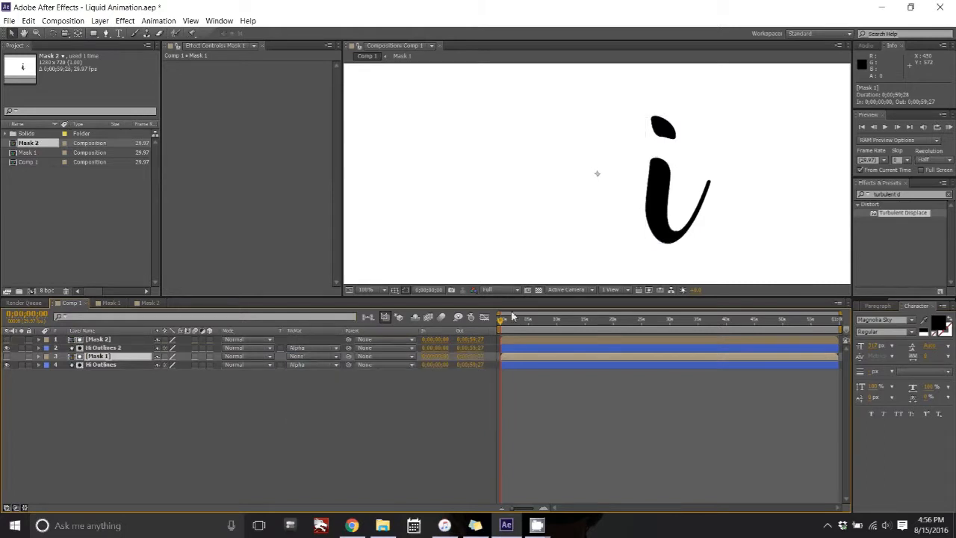
mouse_move(502, 323)
mouse_down()
mouse_move(533, 336)
mouse_move(499, 336)
mouse_up()
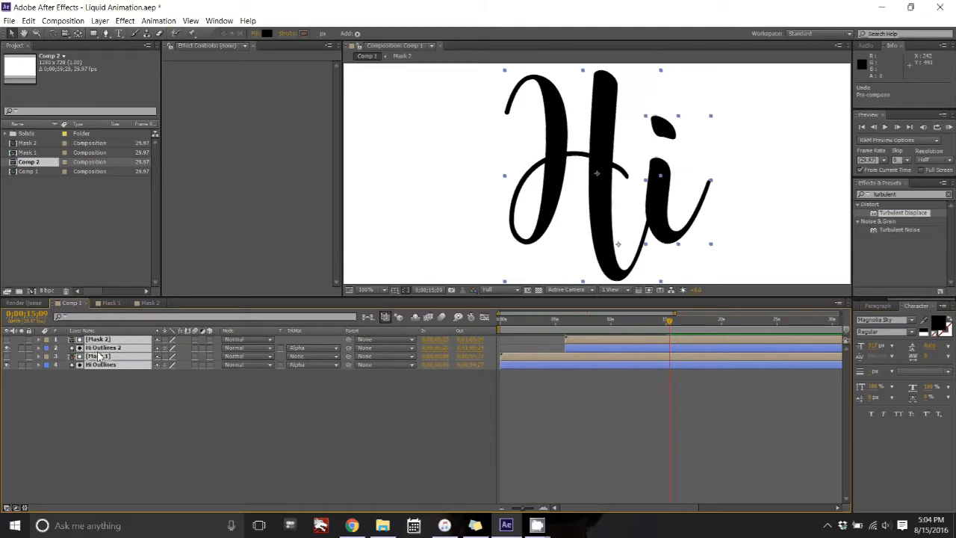
Pre-compose all four mask and outline layers in Comp 1.
right_click(99, 356)
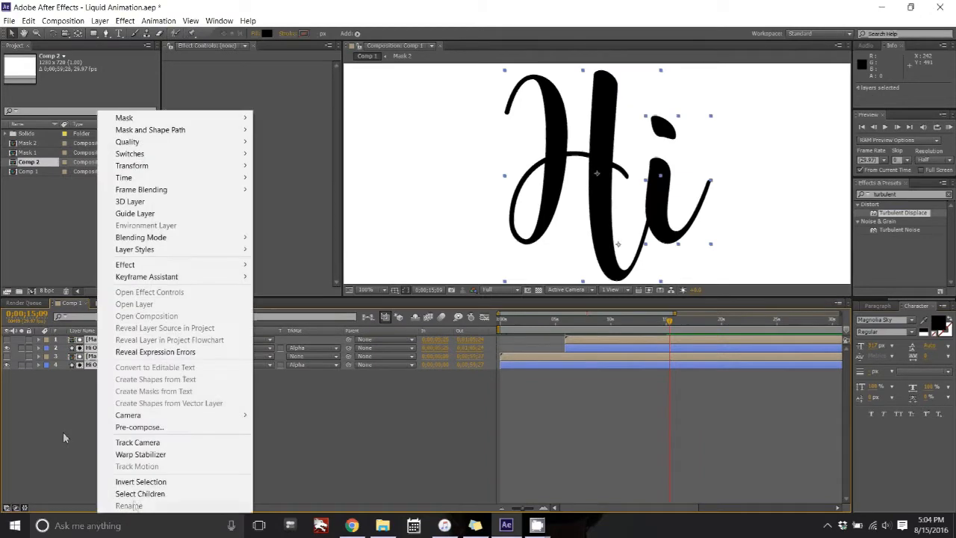
click(146, 428)
click(505, 312)
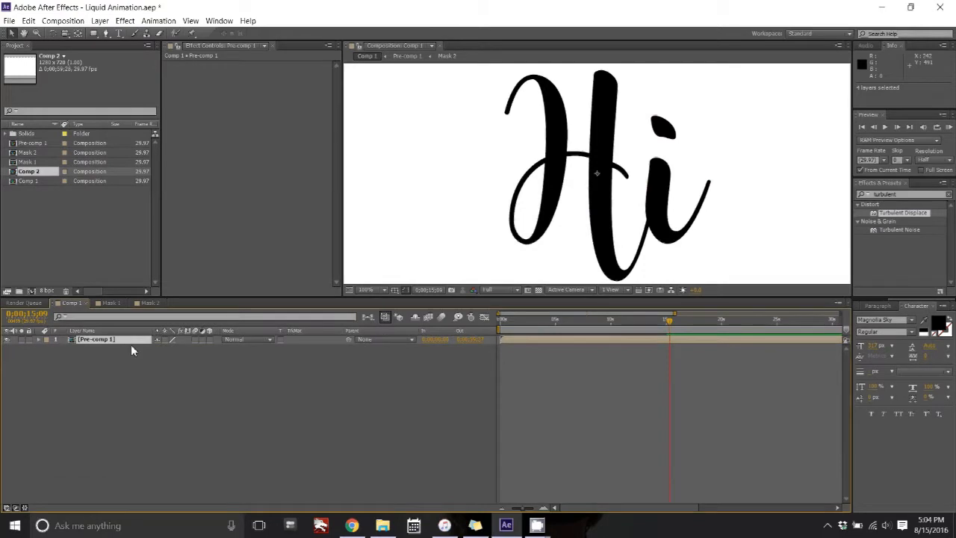
Search the effects for "fill" and select the Fill effect.
drag(906, 194, 777, 197)
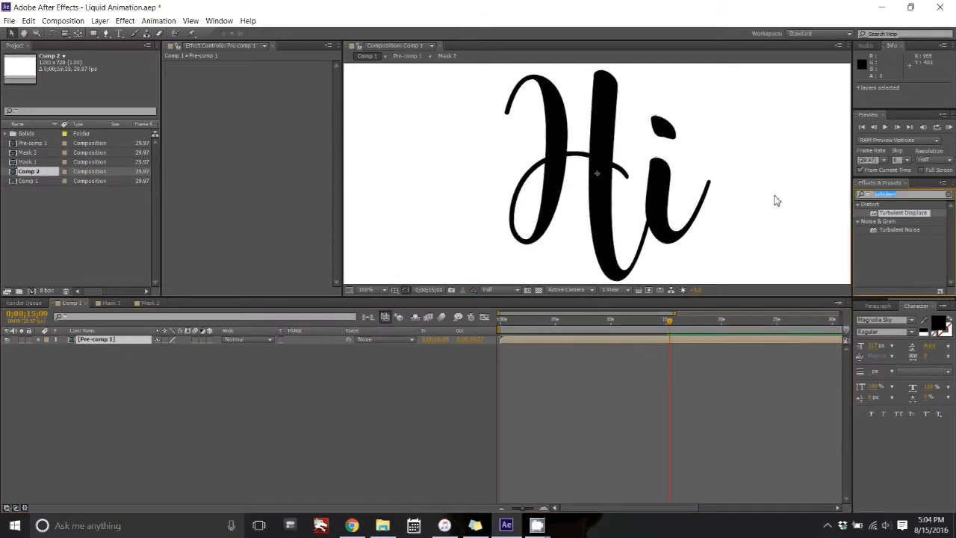
text(fill)
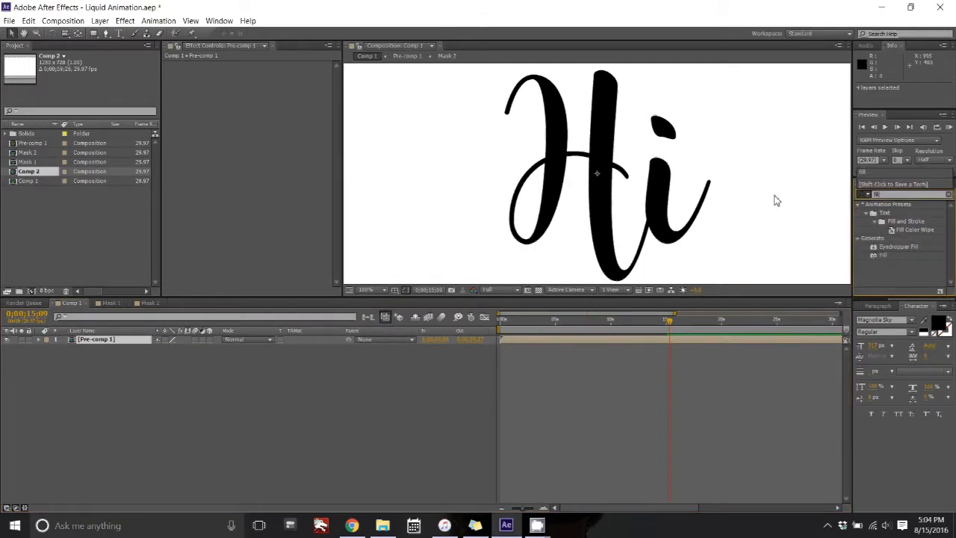
click(882, 256)
Check the layers inside the pre-composition, return to Comp 1 and duplicate the pre-comp layer twice.
double_click(96, 339)
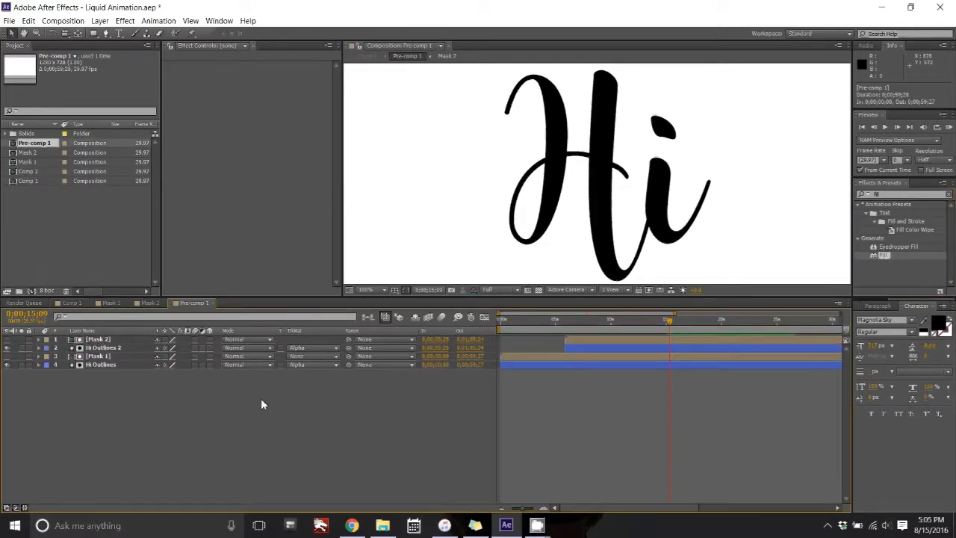
click(75, 304)
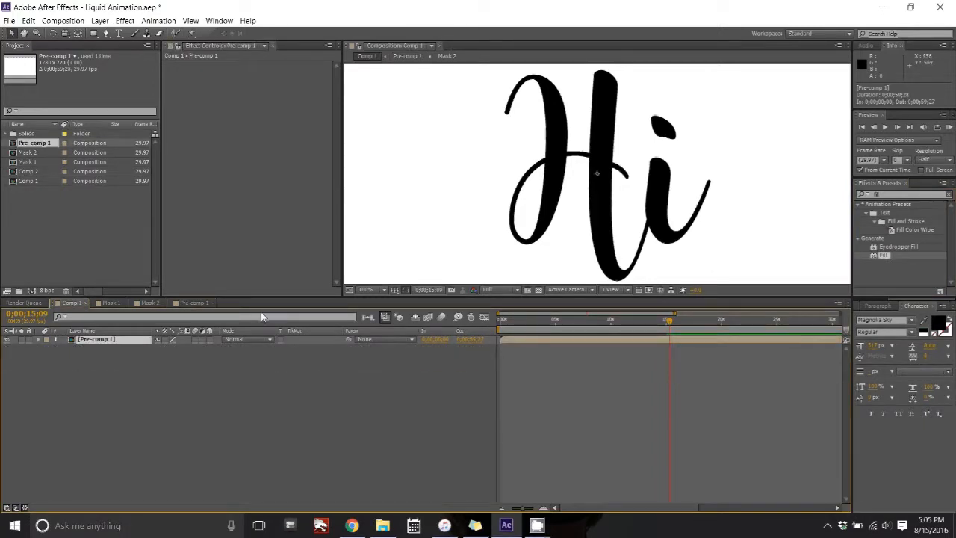
key(ctrl+d)
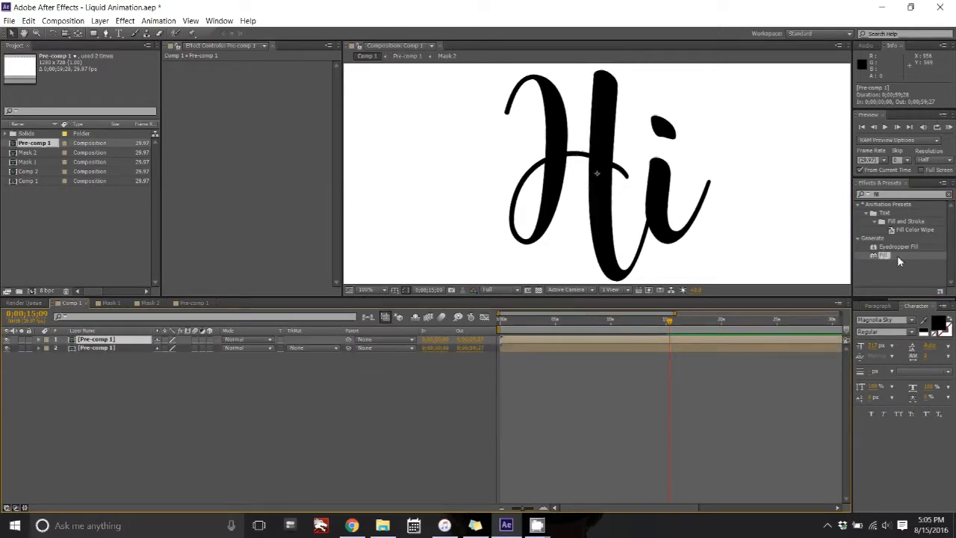
key(ctrl+d)
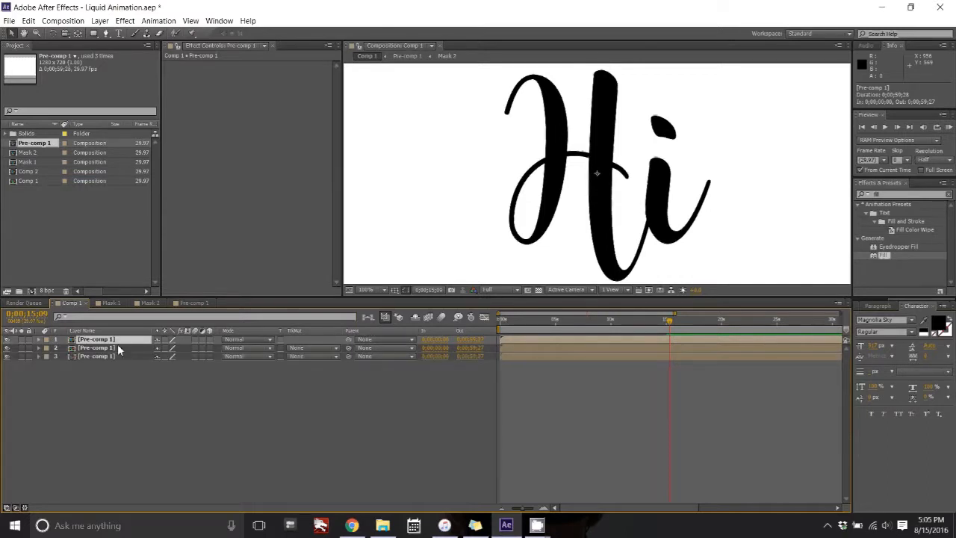
Apply the Fill effect to the bottom pre-comp layer and give it a lighter warm color.
click(117, 364)
click(116, 358)
drag(885, 255, 103, 357)
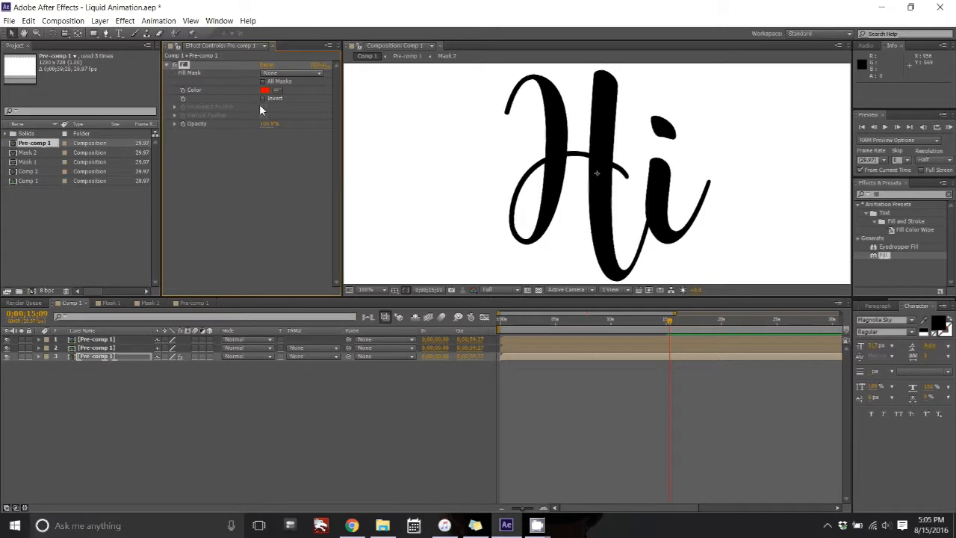
click(265, 90)
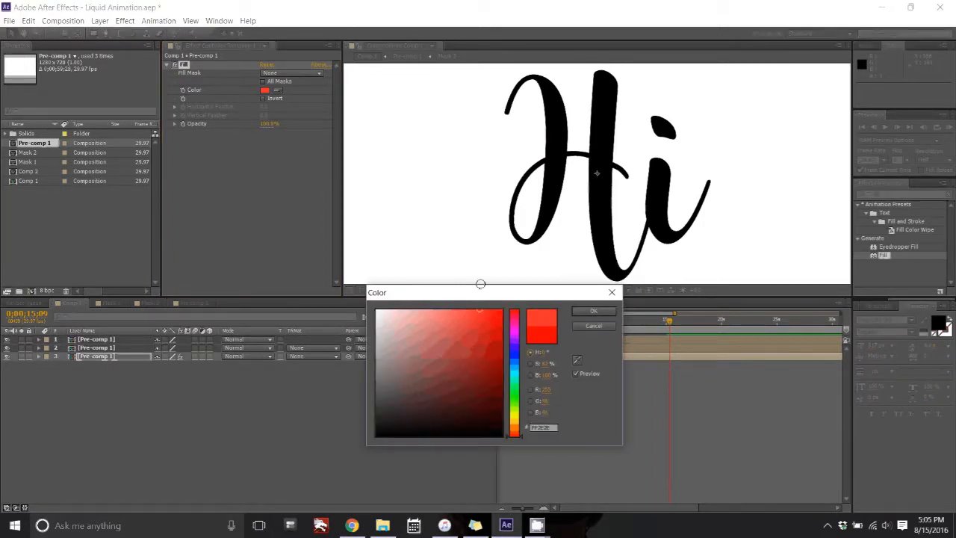
drag(514, 435, 519, 429)
drag(485, 313, 464, 306)
click(594, 311)
Apply the Fill effect to the top pre-comp layer and set its color to yellow-orange.
click(112, 340)
drag(884, 255, 111, 342)
click(265, 90)
drag(516, 433, 519, 424)
click(477, 312)
click(594, 311)
Stagger the middle and top pre-comp layers to start at about 1.5 and 4 seconds, and scrub through the animation.
drag(670, 320, 501, 321)
drag(508, 350, 524, 354)
drag(516, 340, 560, 348)
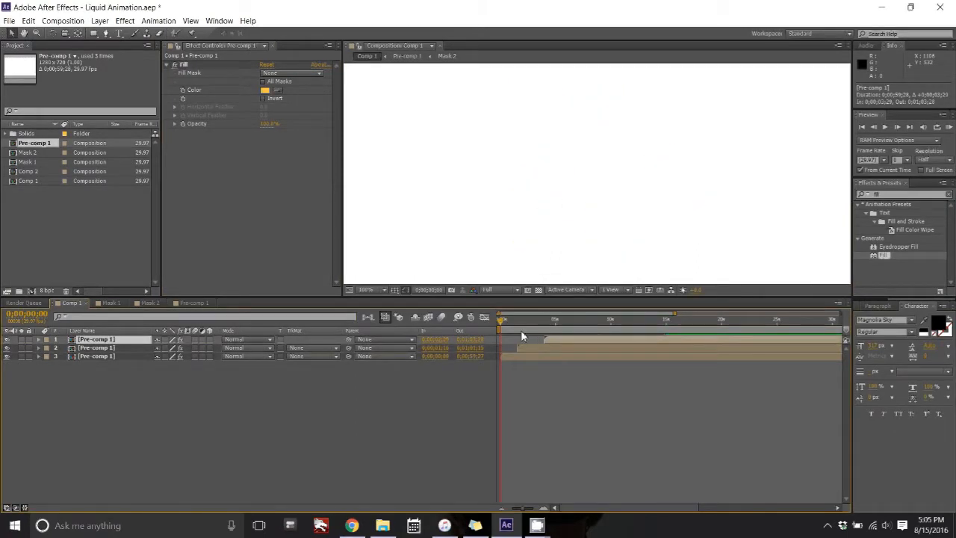
drag(502, 323, 544, 334)
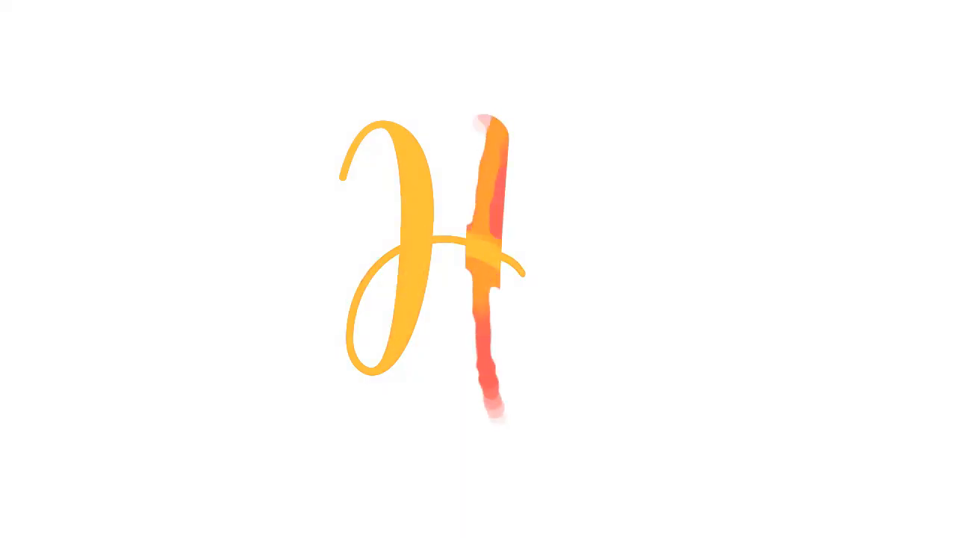